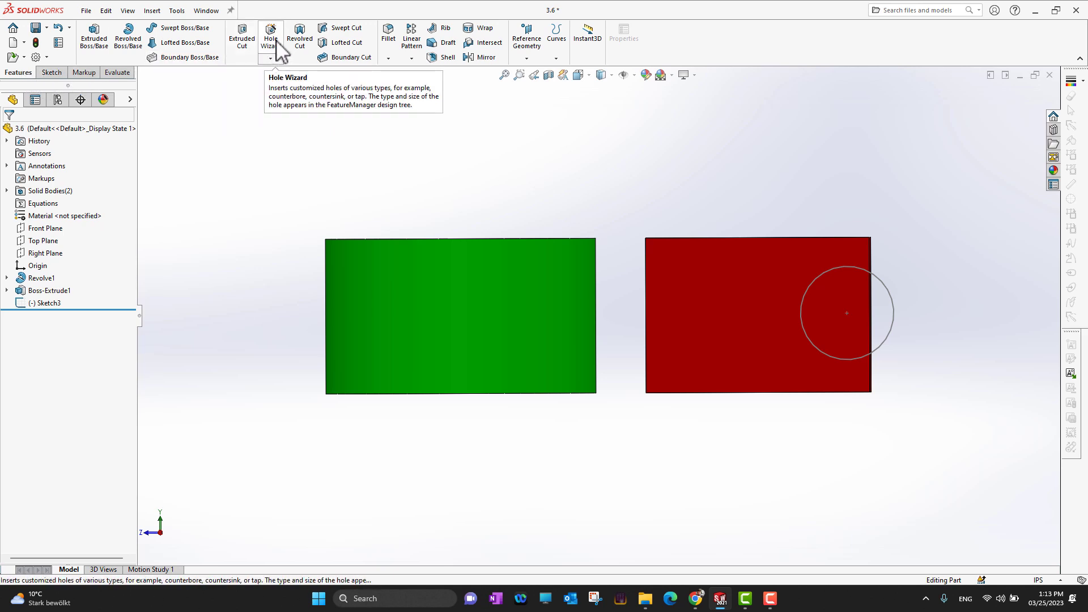
Add a vertical construction line from the origin up past the green cylinder's top in the circle's sketch, Sketch3.
click(304, 56)
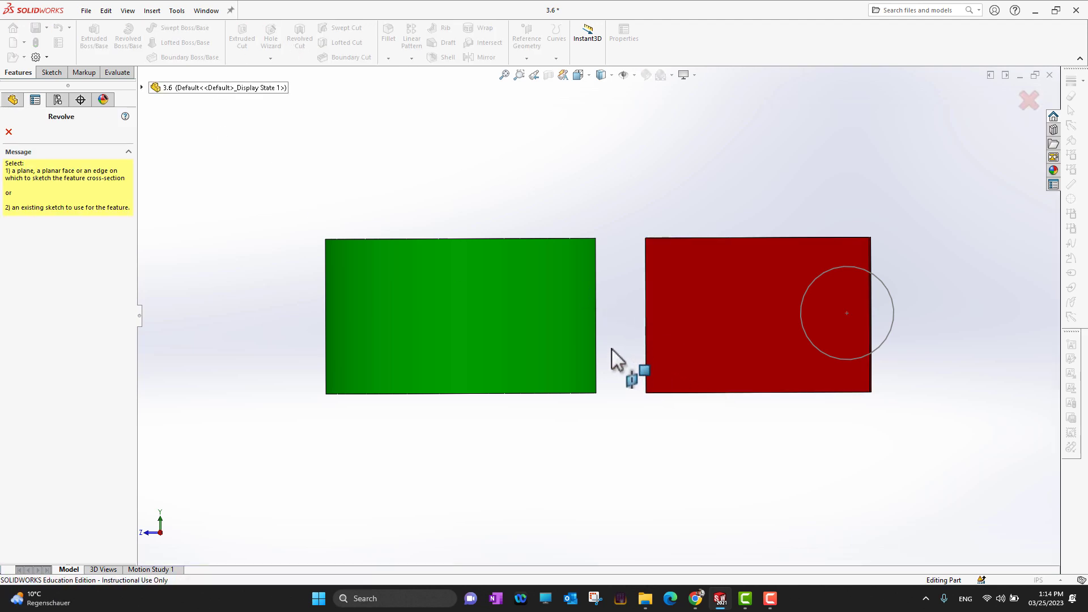
click(8, 132)
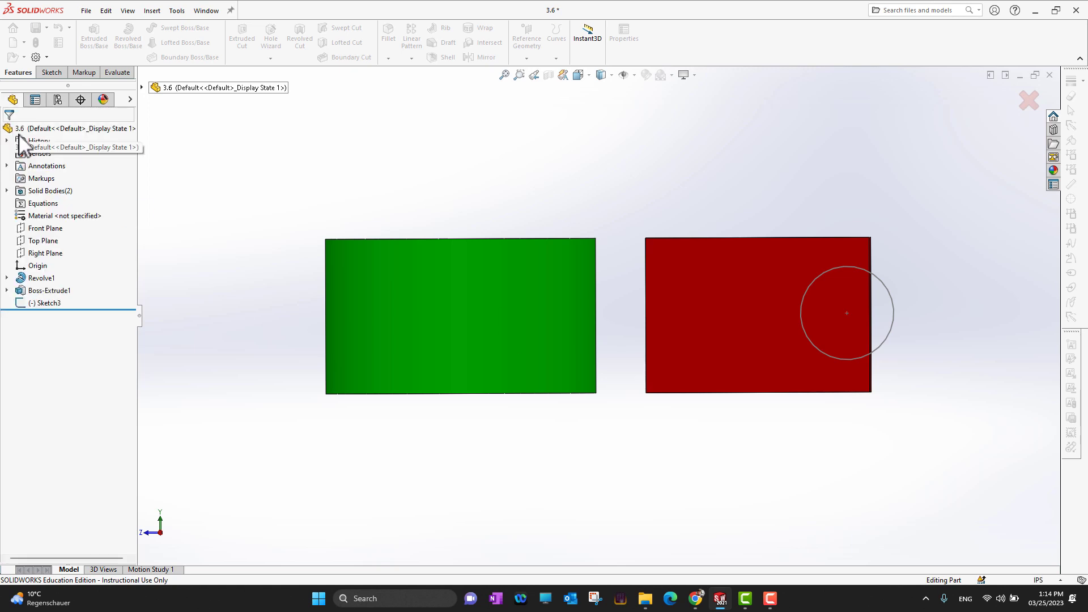
click(47, 304)
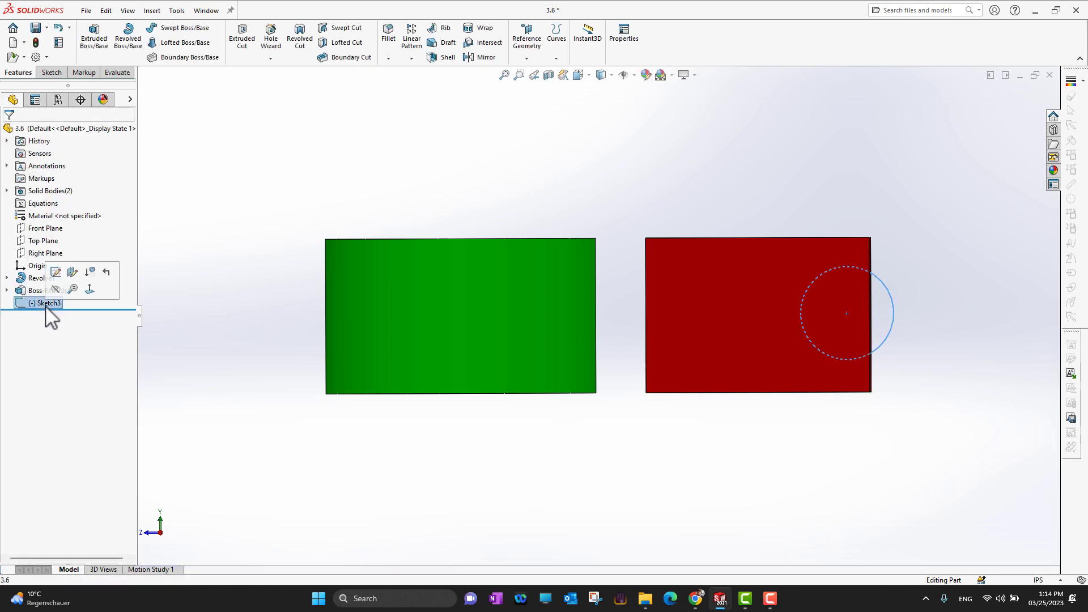
click(56, 272)
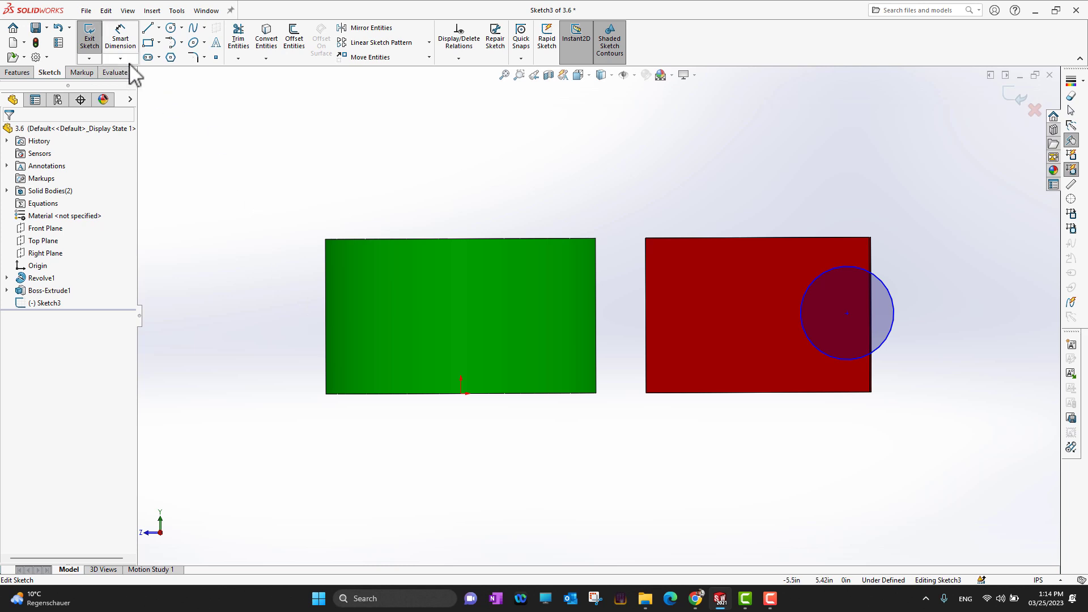
click(159, 28)
click(173, 55)
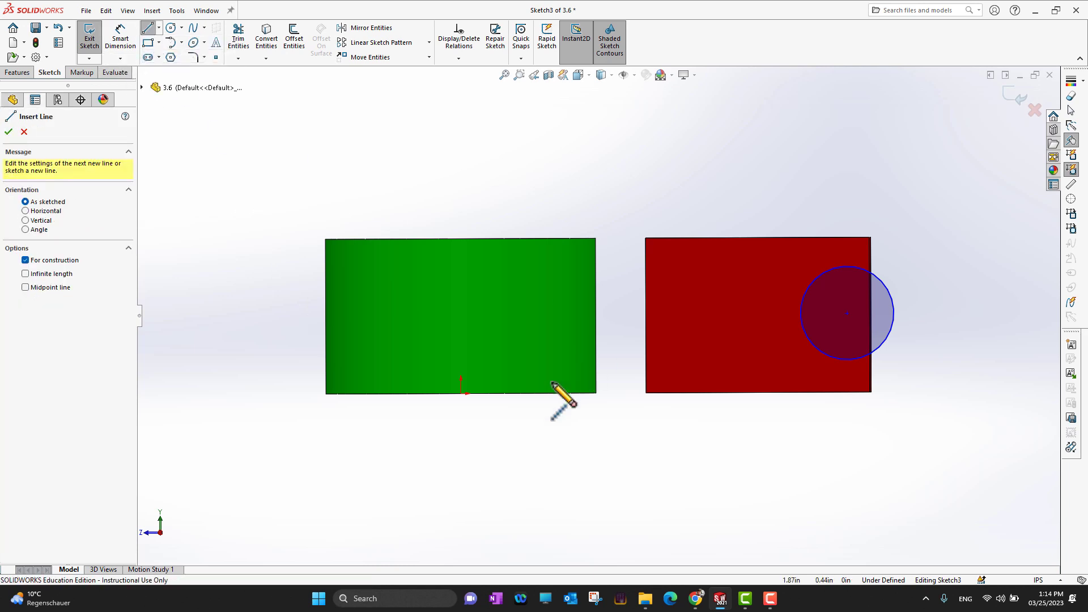
click(460, 392)
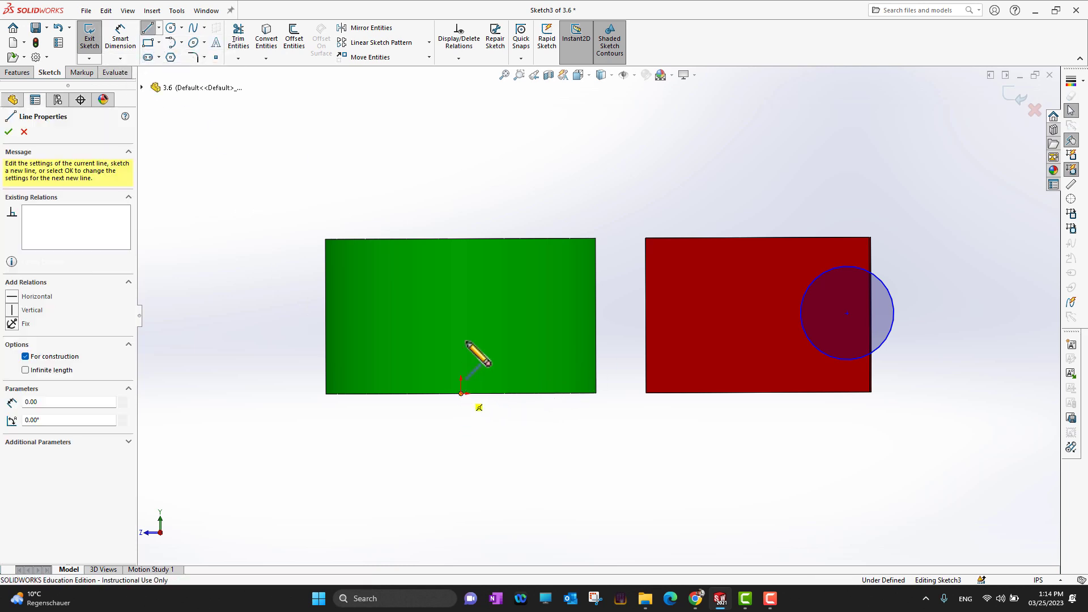
click(460, 149)
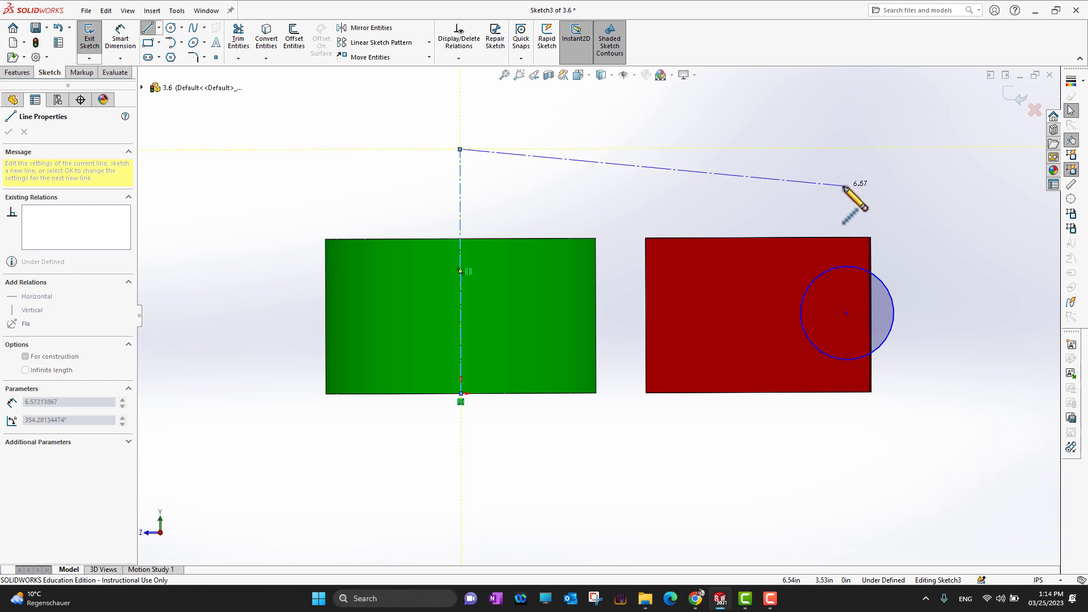
key(Escape)
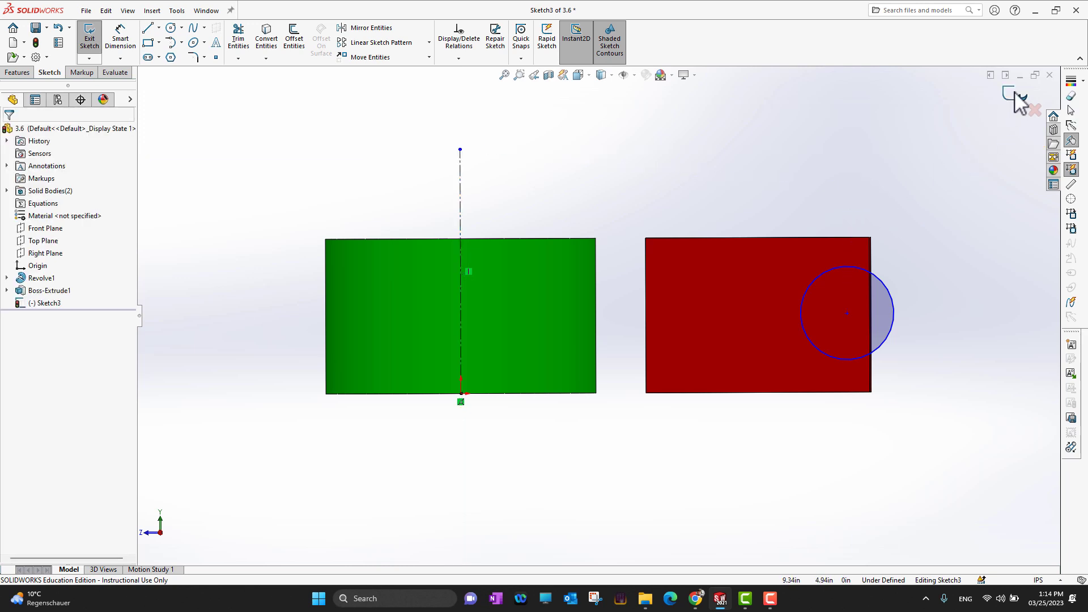
click(1014, 93)
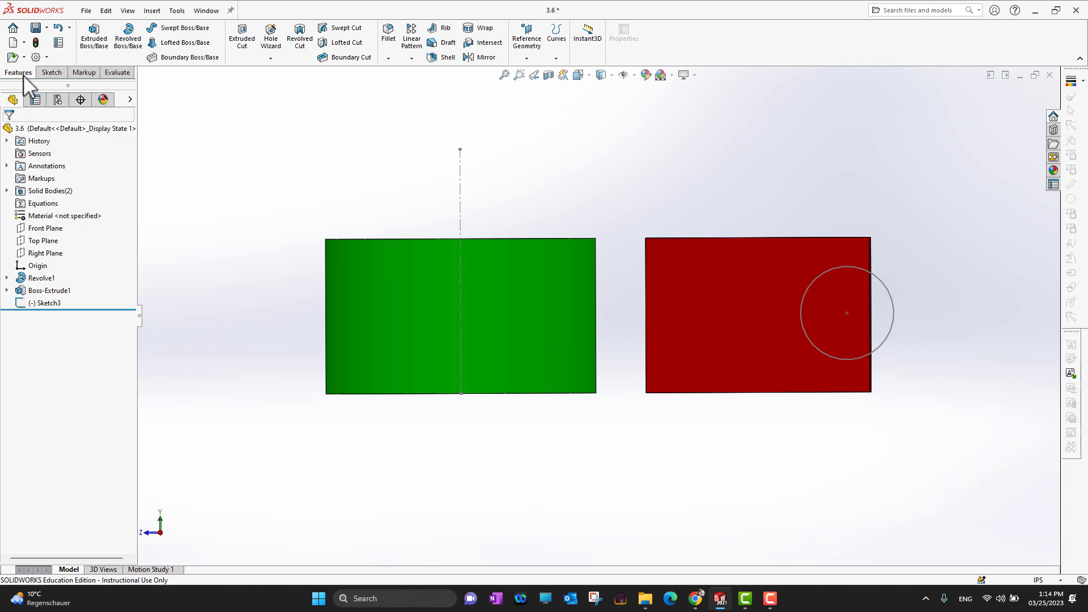
Revolve-cut the Sketch3 circle 360° about the vertical construction line, with auto-selected bodies, to groove the red block.
click(300, 51)
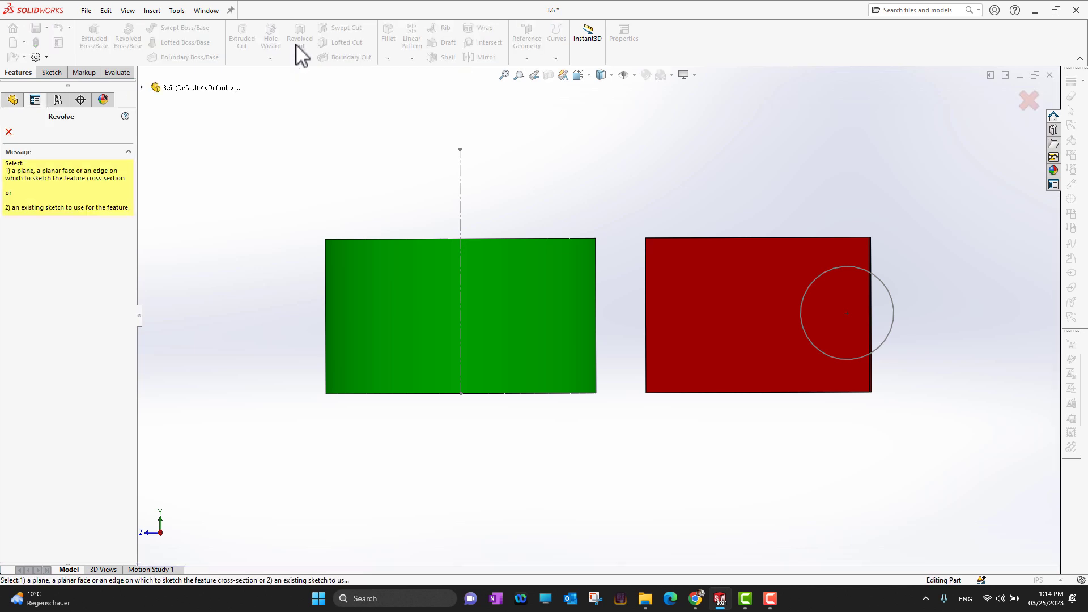
click(8, 131)
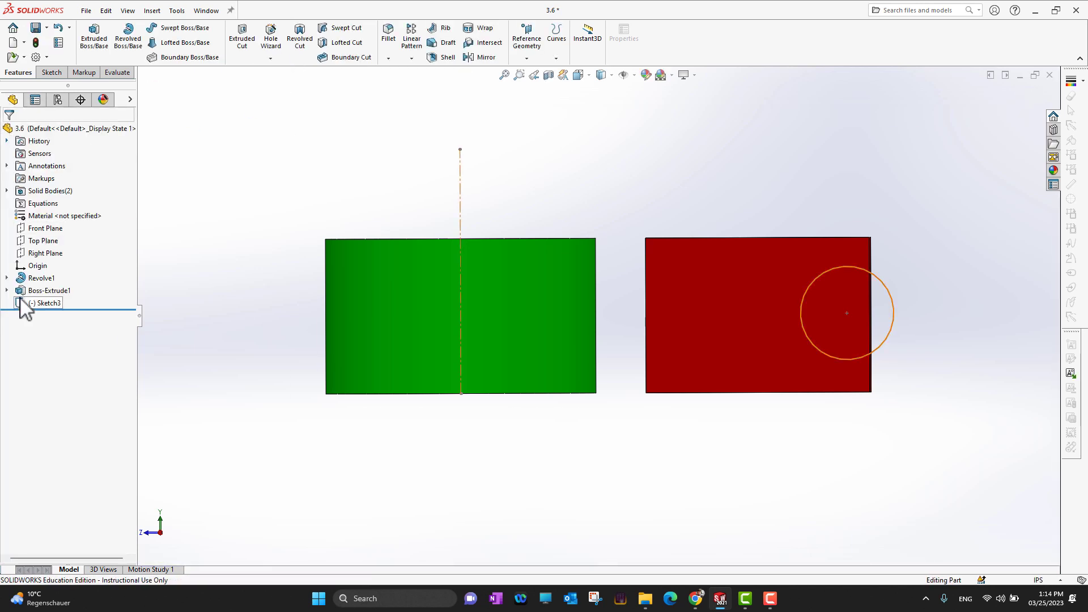
click(35, 303)
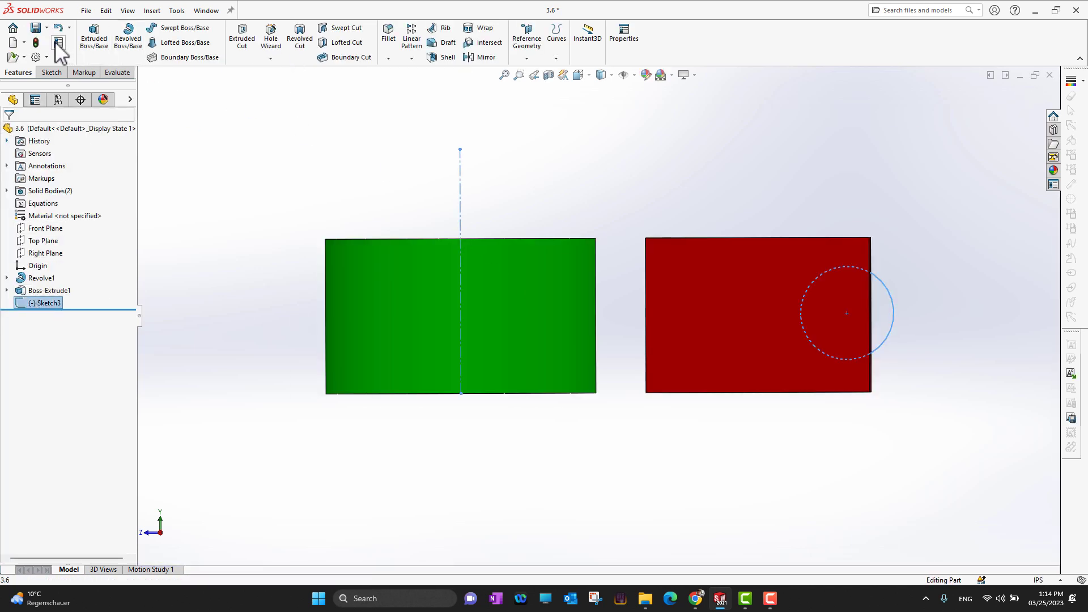
click(296, 46)
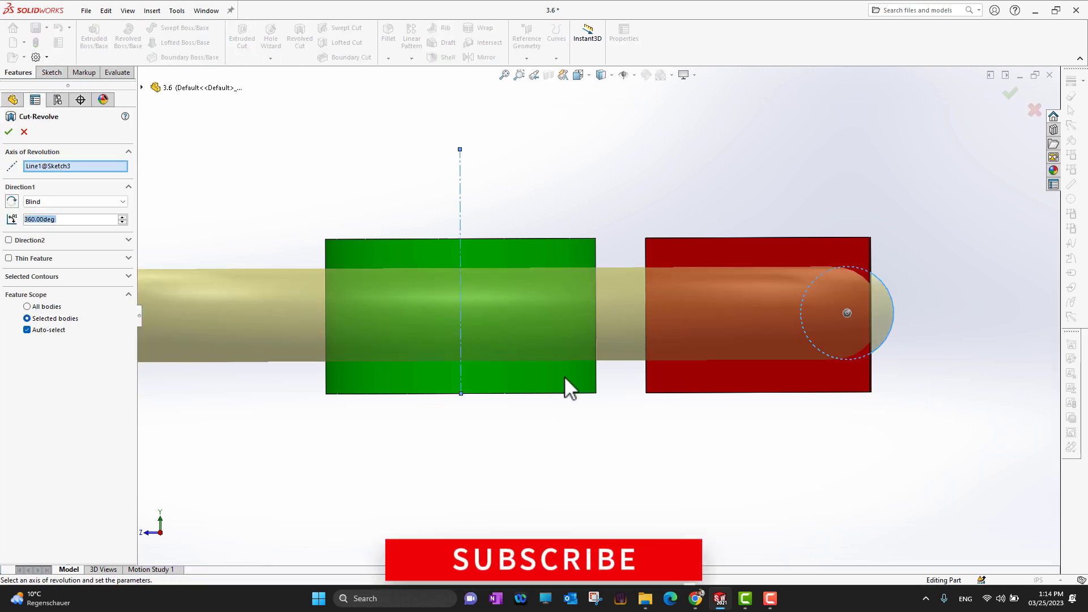
key(z)
middle_drag(583, 454, 611, 486)
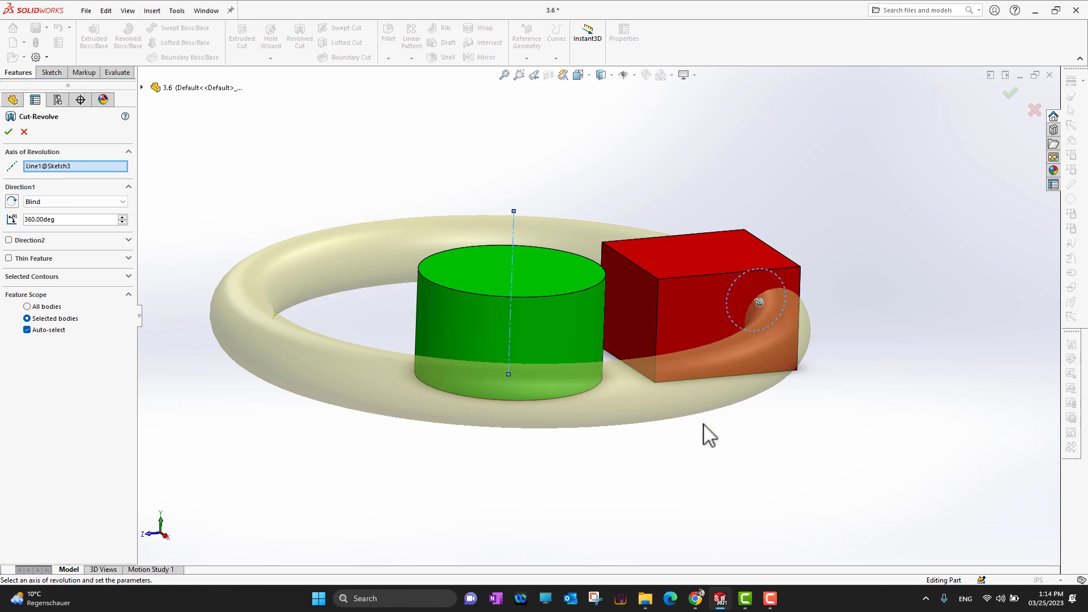
middle_drag(763, 492, 750, 526)
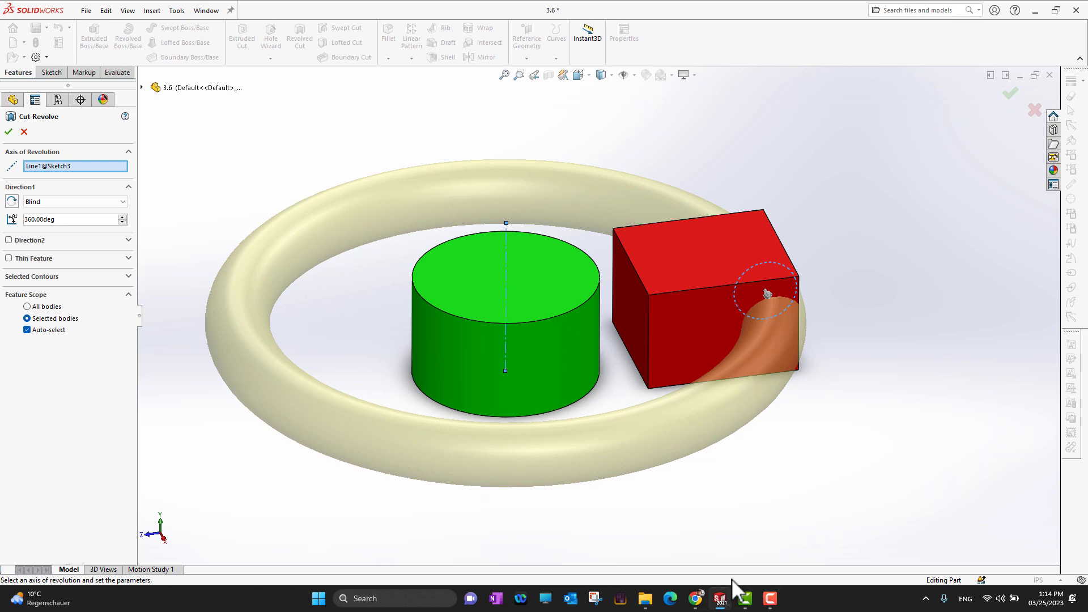
middle_drag(791, 557, 627, 485)
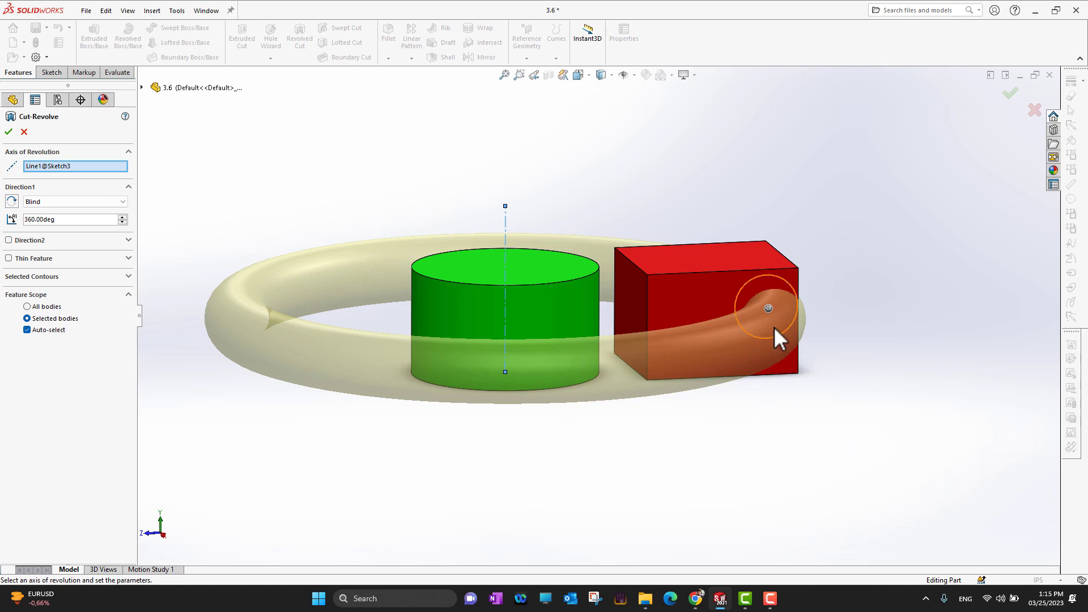
click(9, 132)
Inspect the curved groove cut through the red block from the Right view and from an angle.
middle_drag(759, 447, 743, 417)
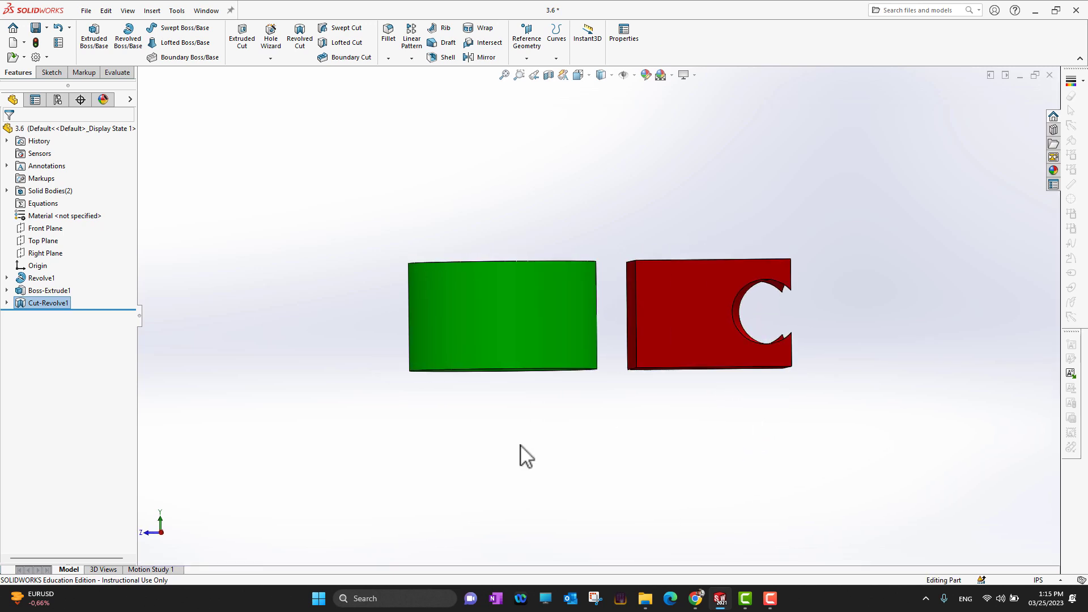
key(space)
click(508, 410)
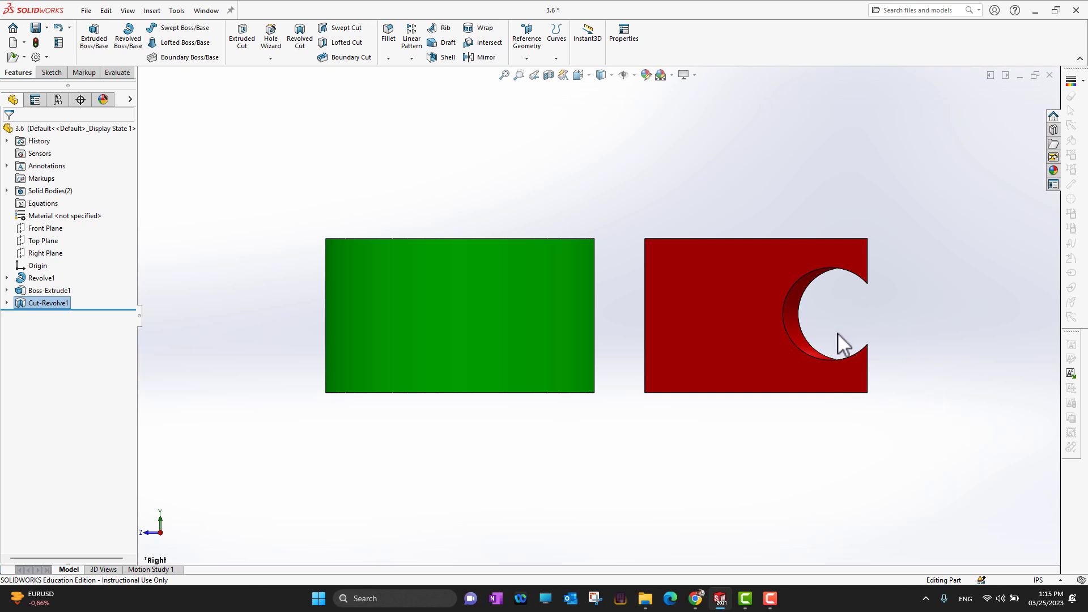
middle_drag(952, 396, 872, 429)
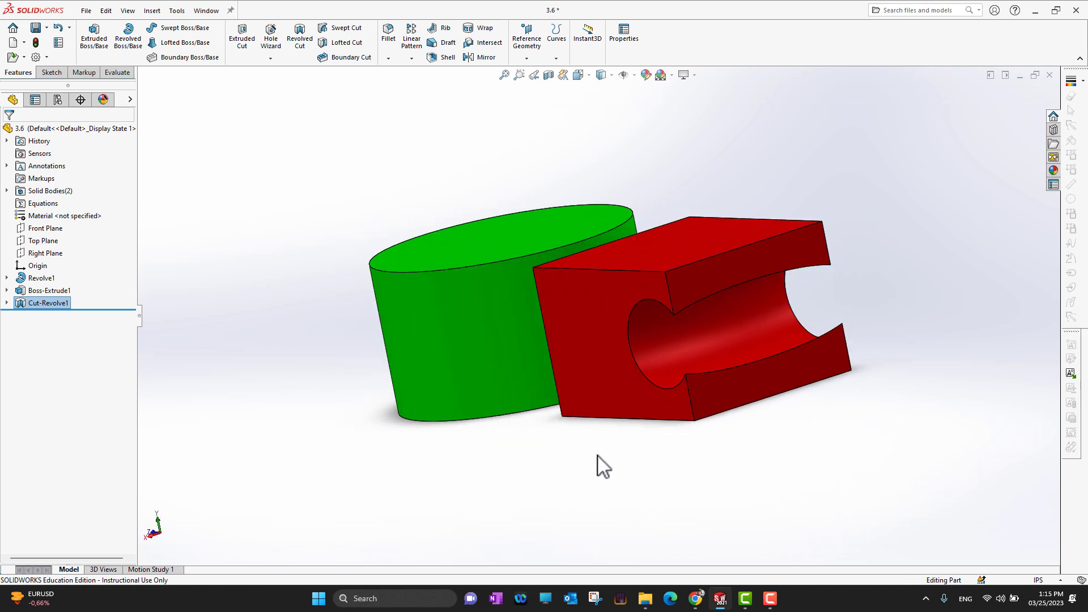
middle_drag(600, 463, 622, 469)
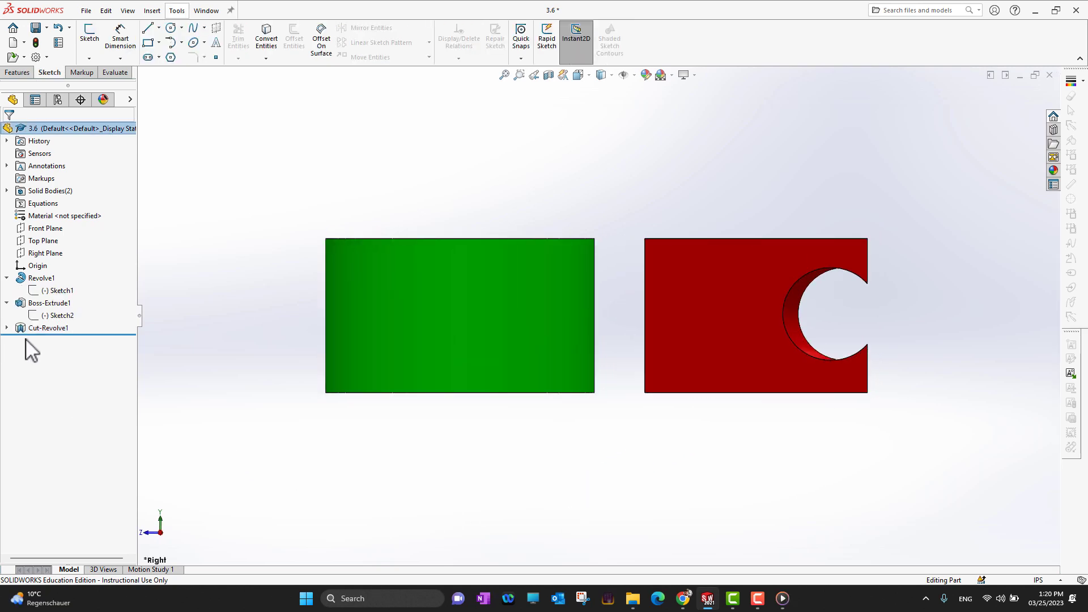
Add a closed triangle to the revolved cut's sketch, pointing into the green cylinder's side facing the block, with a vertical side about 0.99 in long.
click(7, 328)
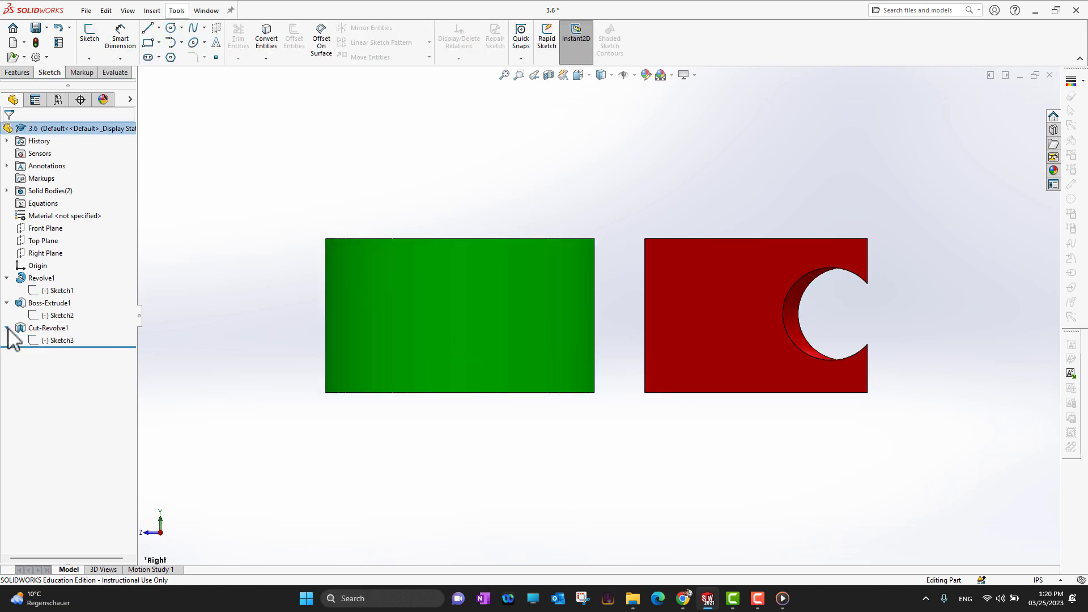
click(42, 341)
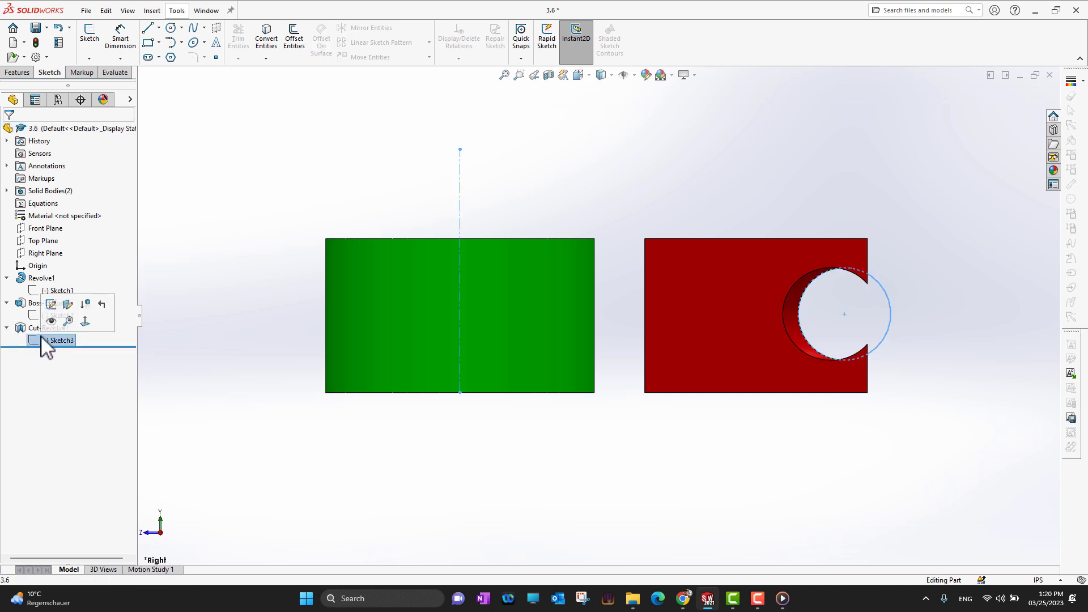
click(51, 306)
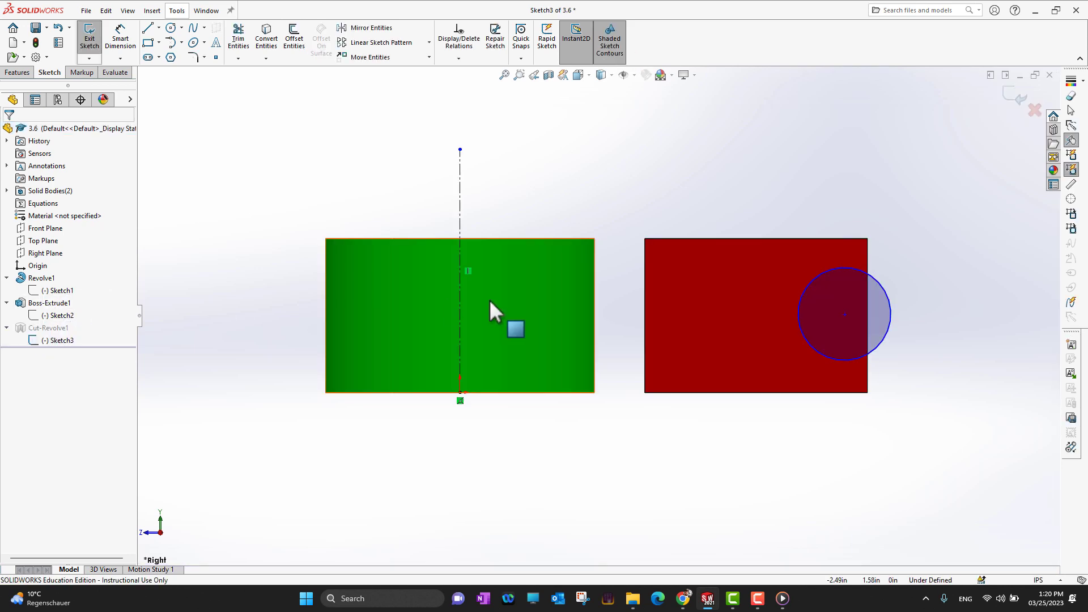
click(148, 29)
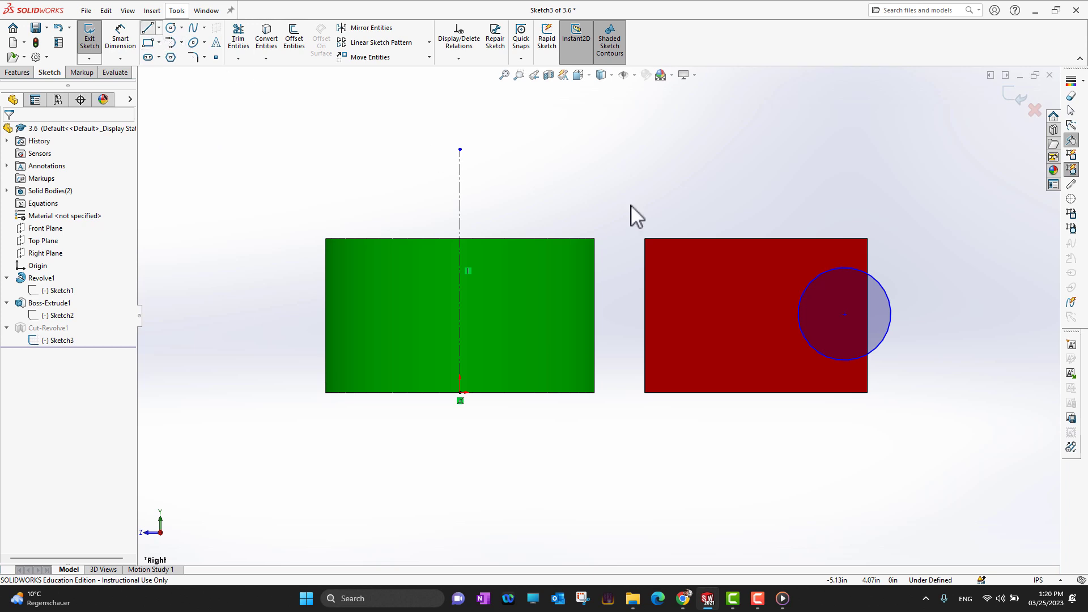
click(608, 285)
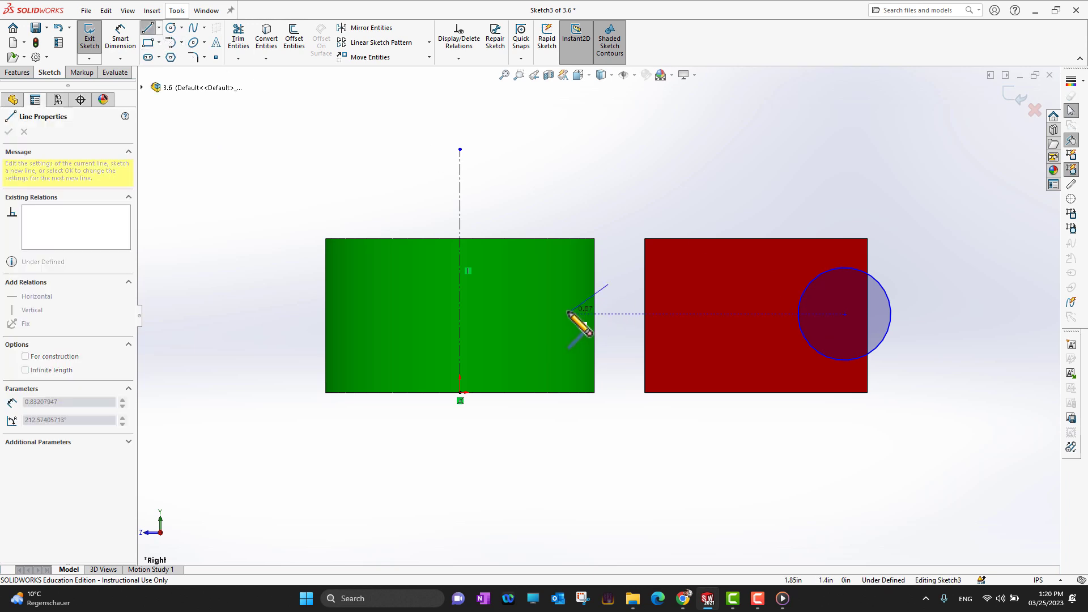
click(553, 313)
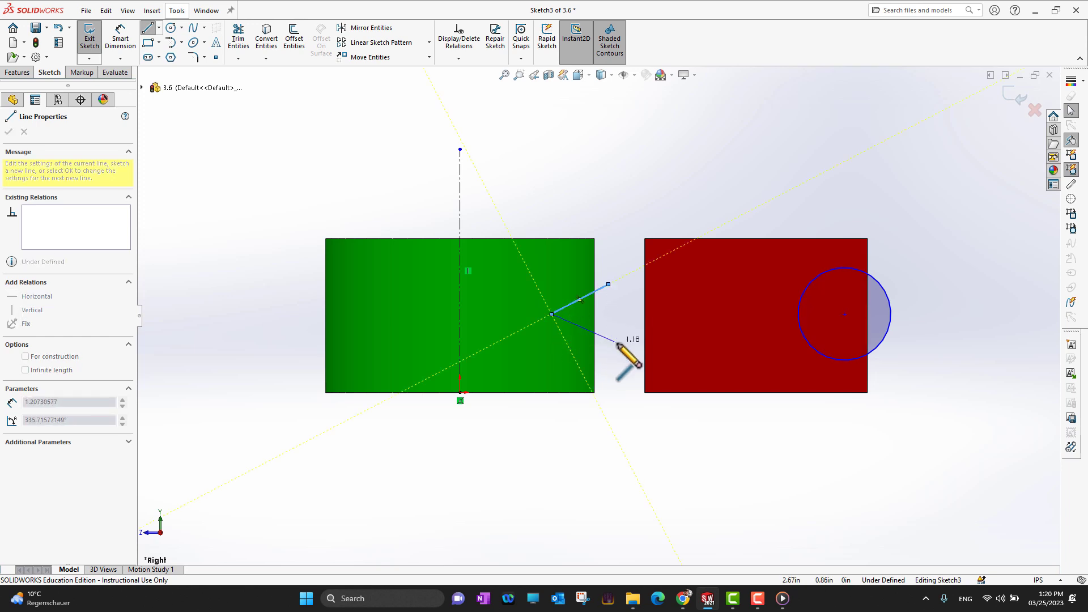
click(608, 341)
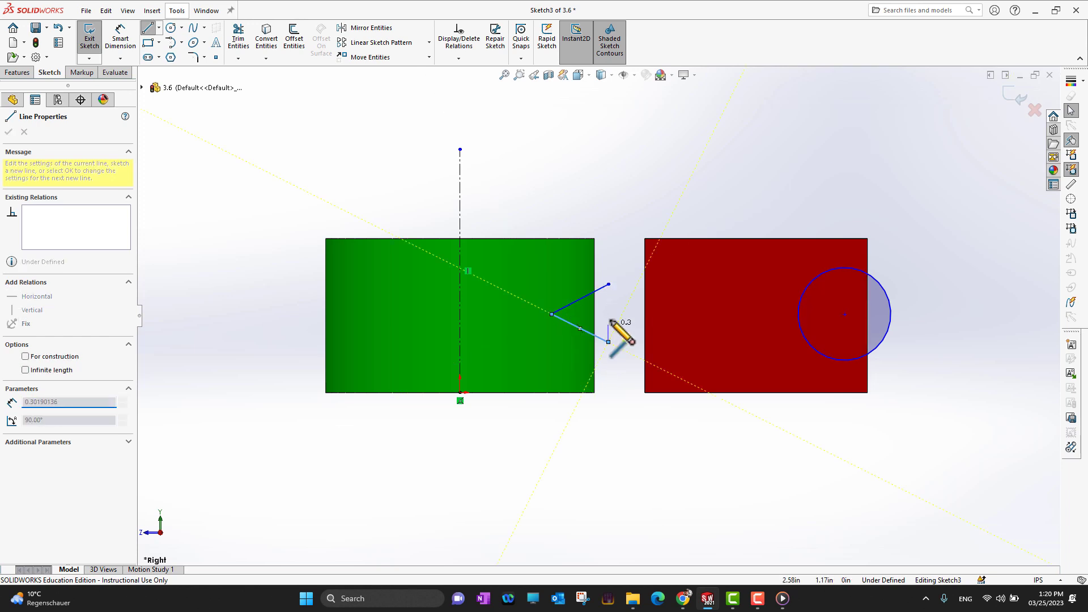
click(608, 285)
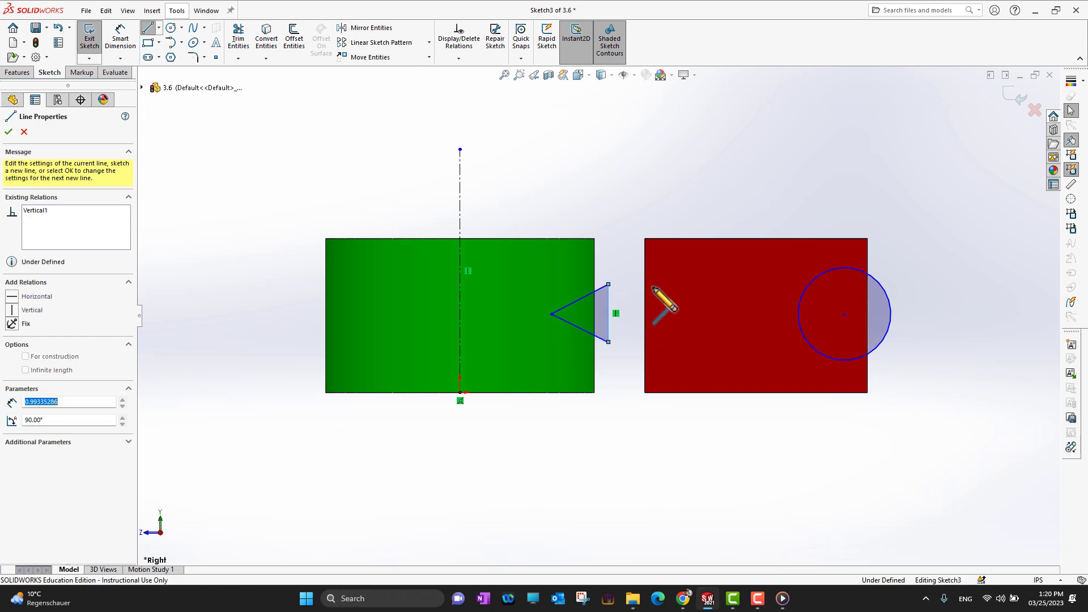
click(8, 131)
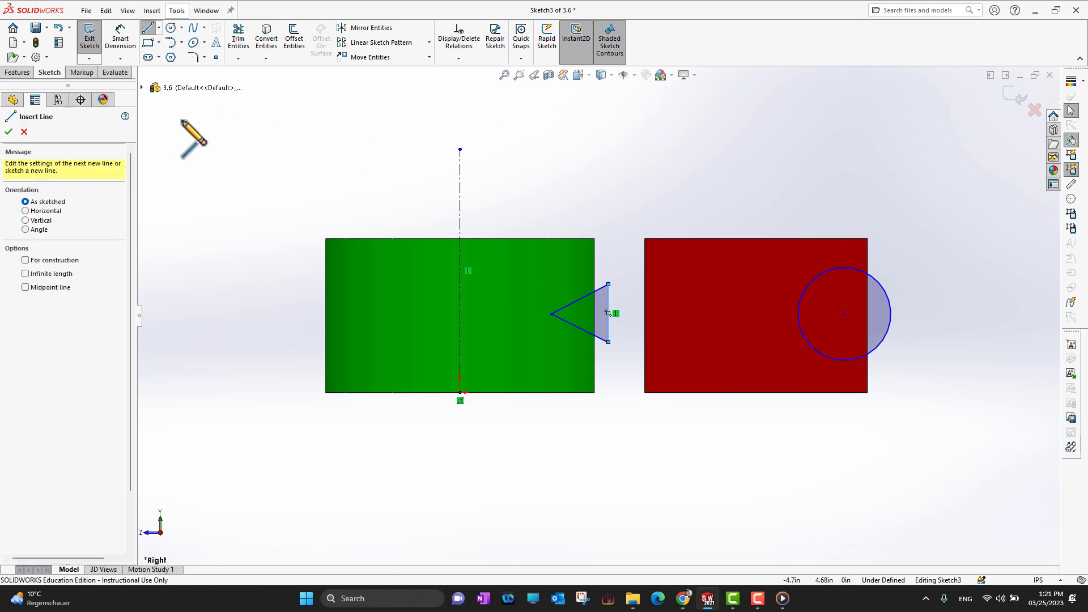
click(9, 132)
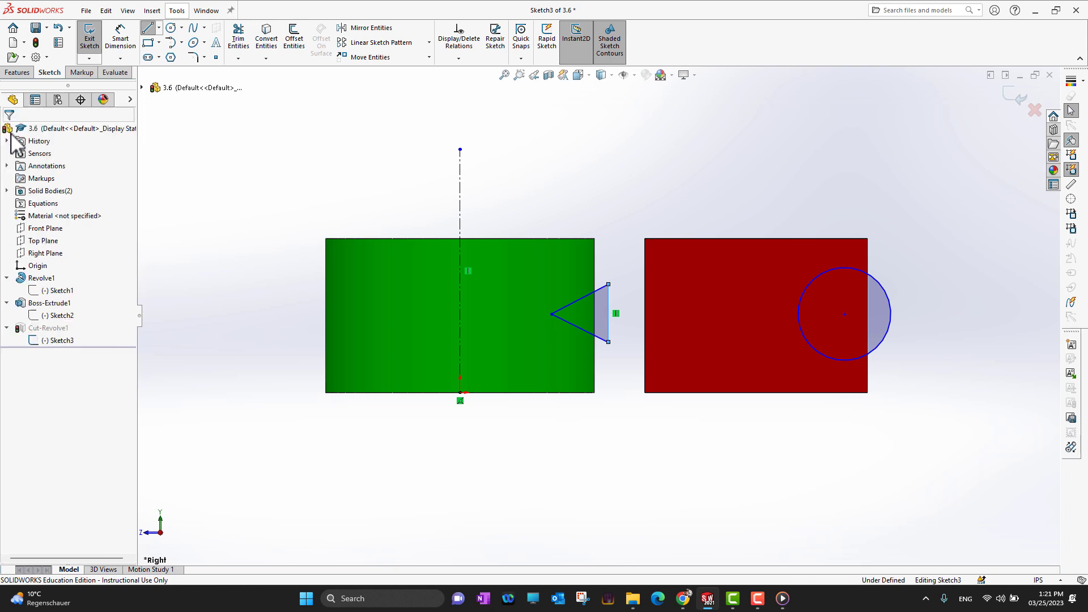
click(1011, 103)
Set the revolved cut's feature scope to all bodies so the profiles cut both the green cylinder and the red block.
middle_drag(920, 220, 660, 520)
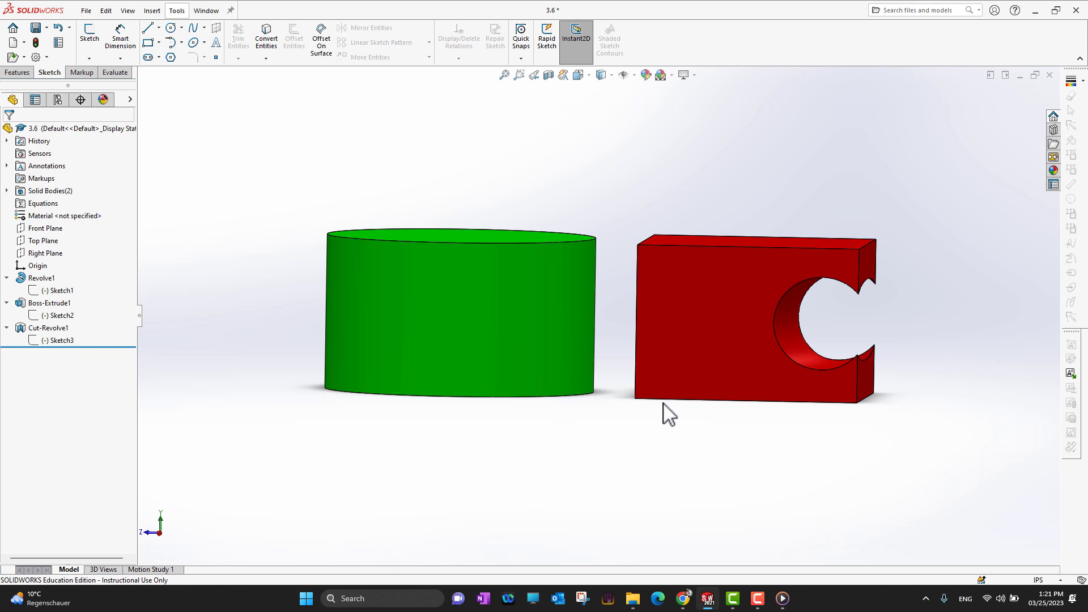
click(19, 329)
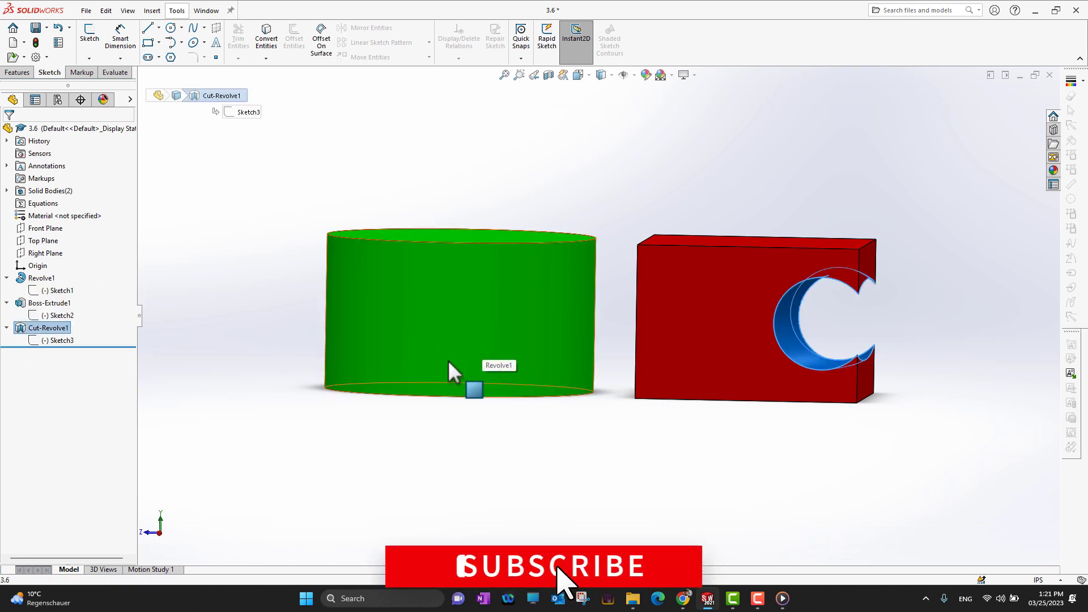
click(22, 334)
click(32, 306)
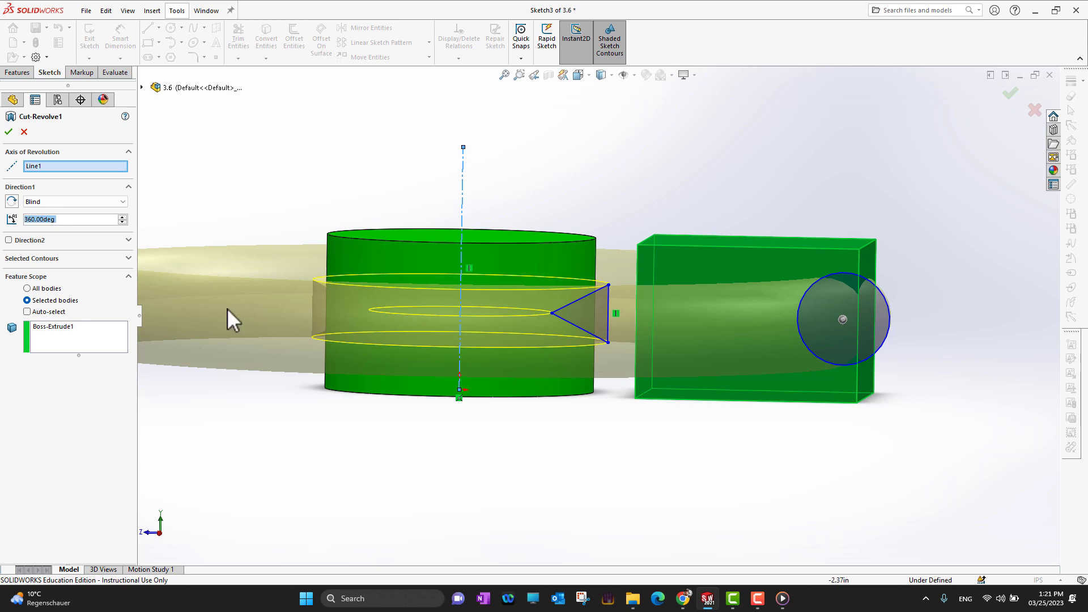
click(39, 289)
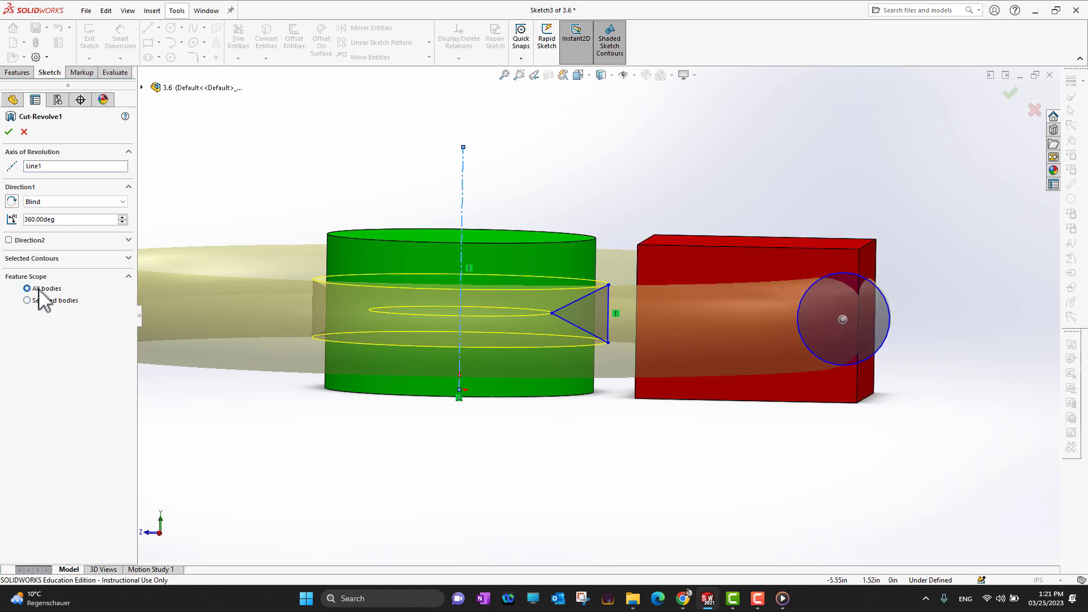
middle_drag(607, 170, 613, 249)
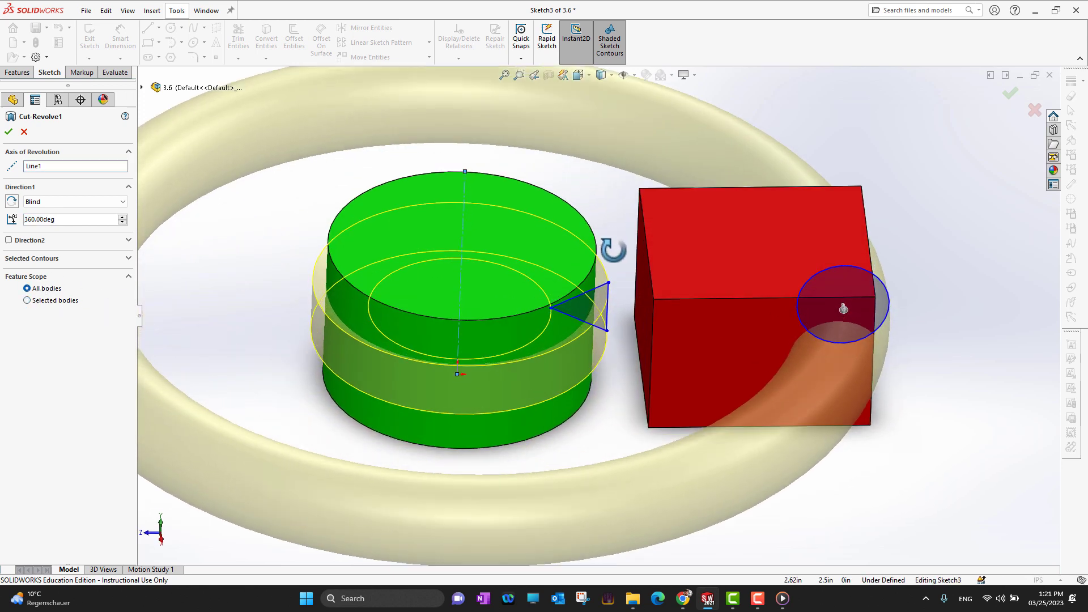
scroll(573, 365, up, 2)
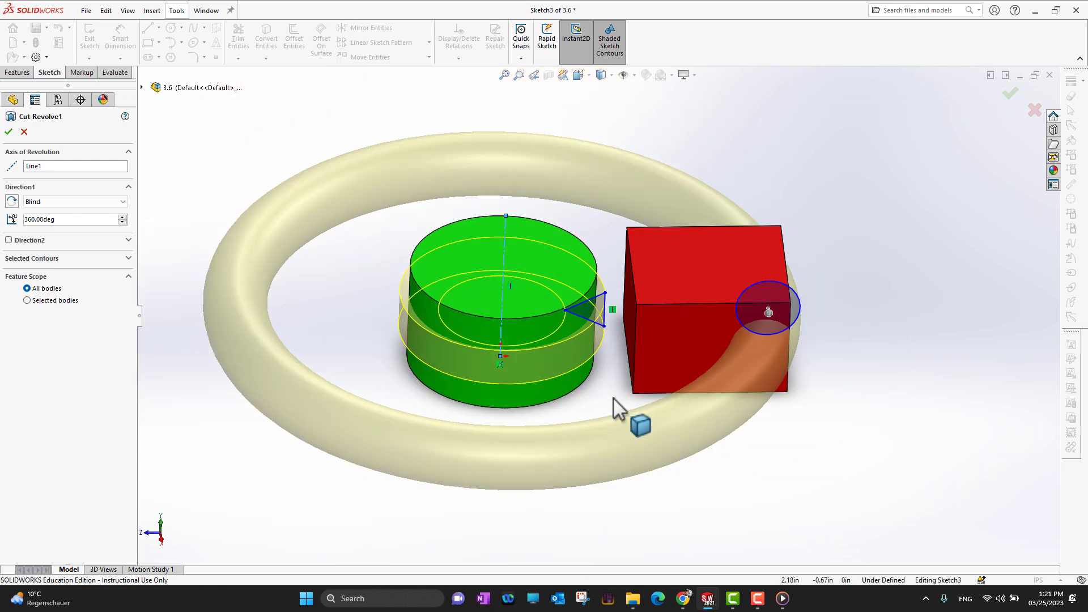
click(8, 132)
middle_drag(580, 507, 590, 408)
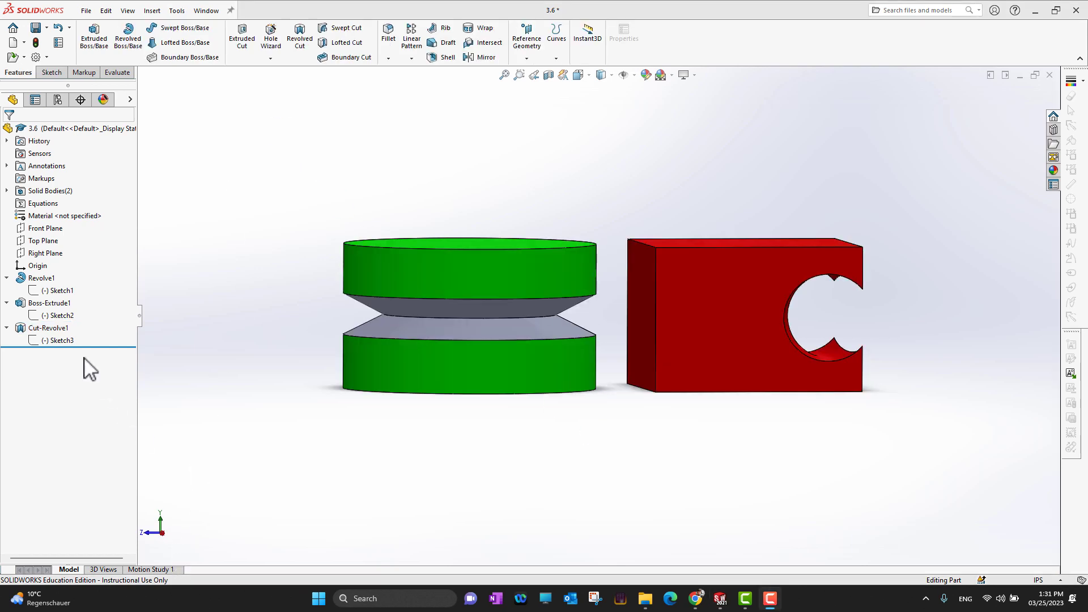
Edit the revolved cut and set its Direction 1 angle to 30°.
click(29, 329)
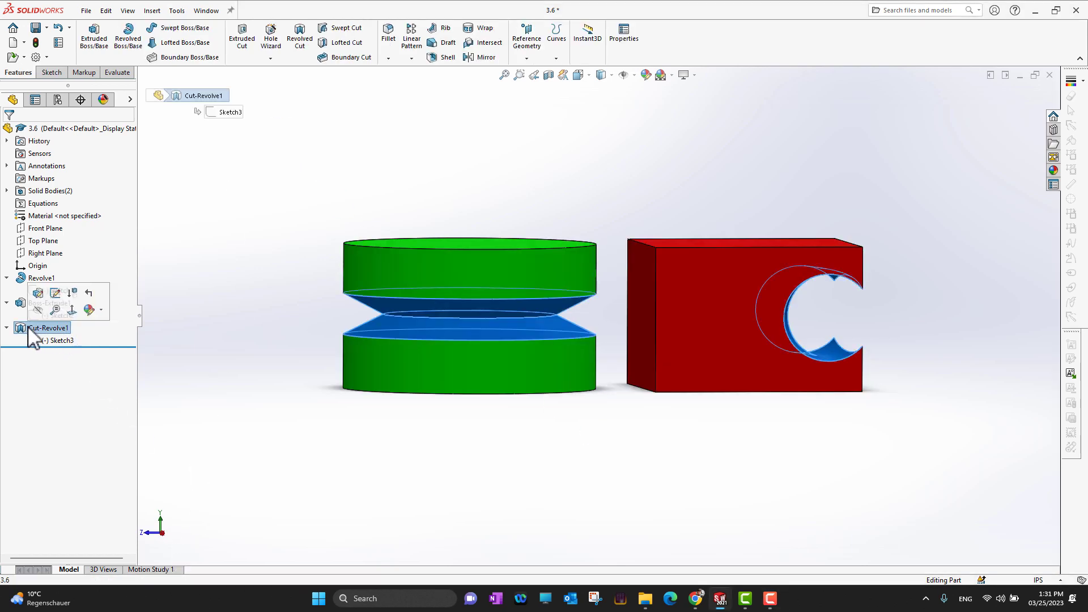
click(37, 293)
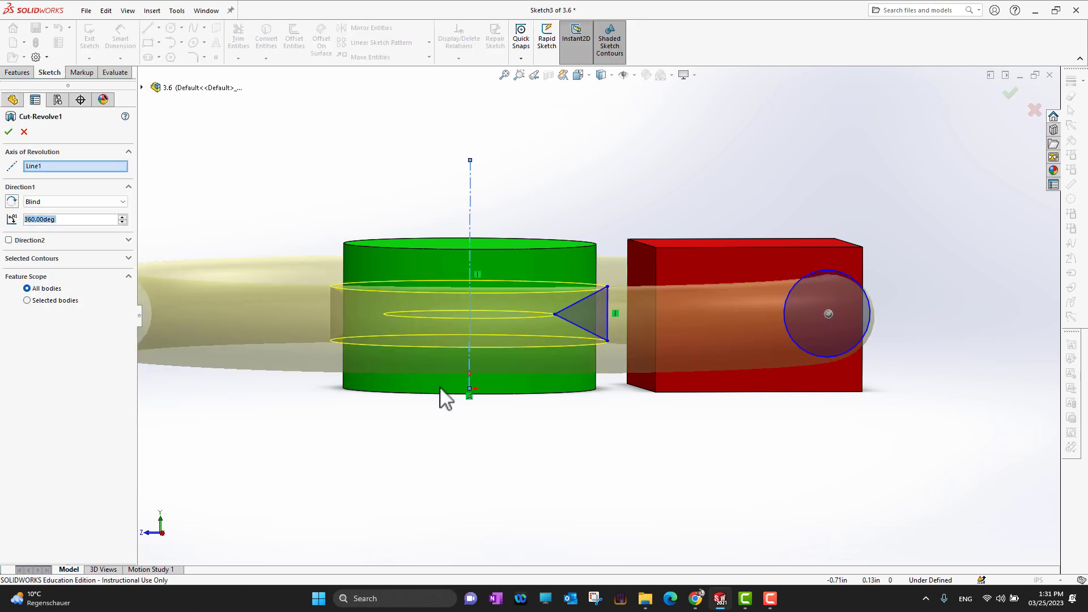
middle_drag(574, 210, 569, 296)
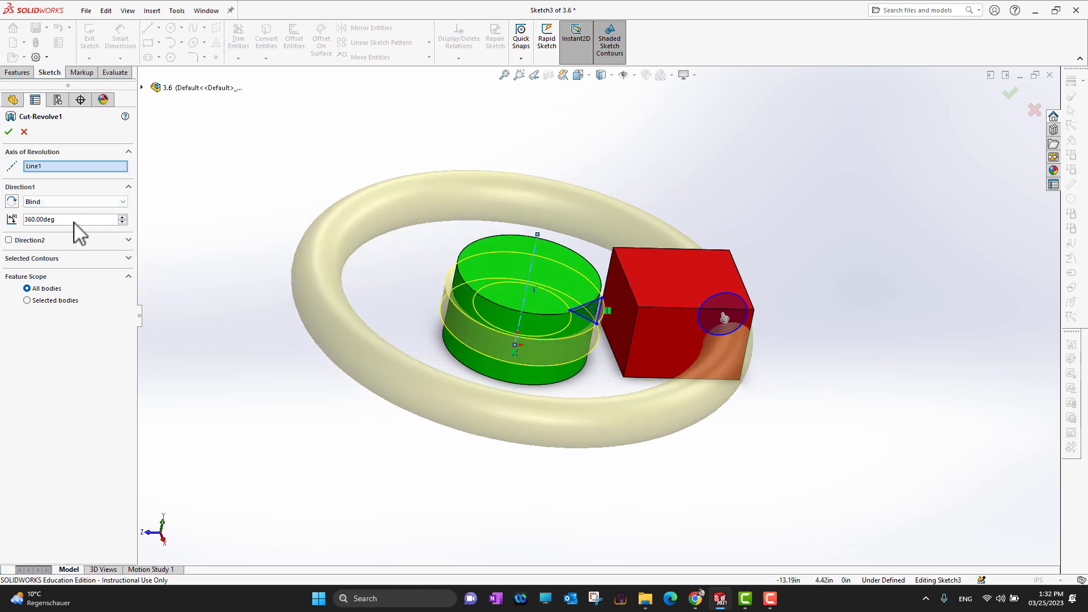
drag(81, 220, 3, 224)
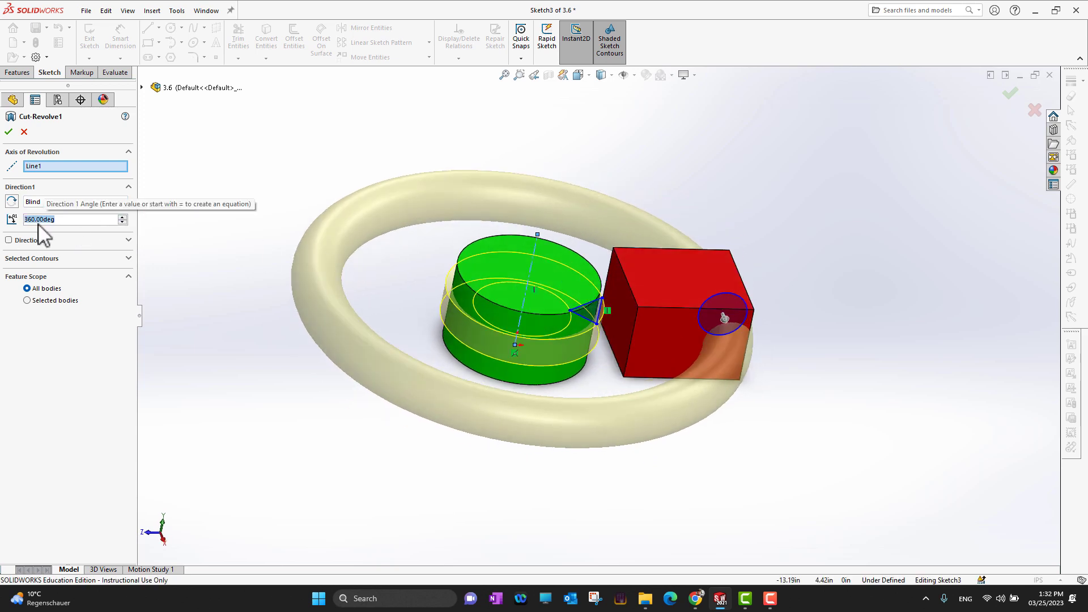
text(3)
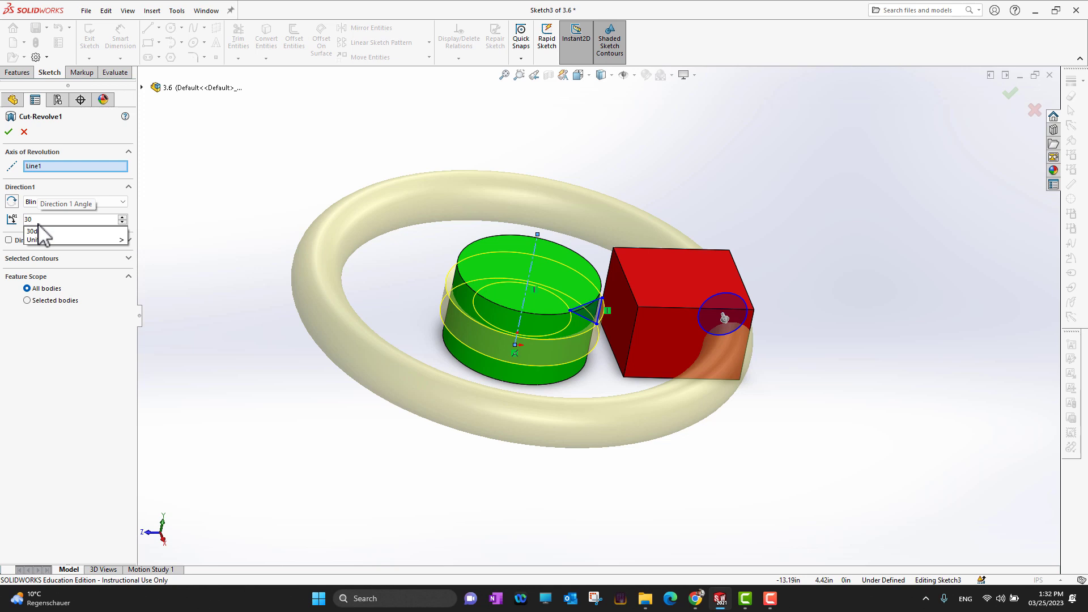
text(0)
key(Return)
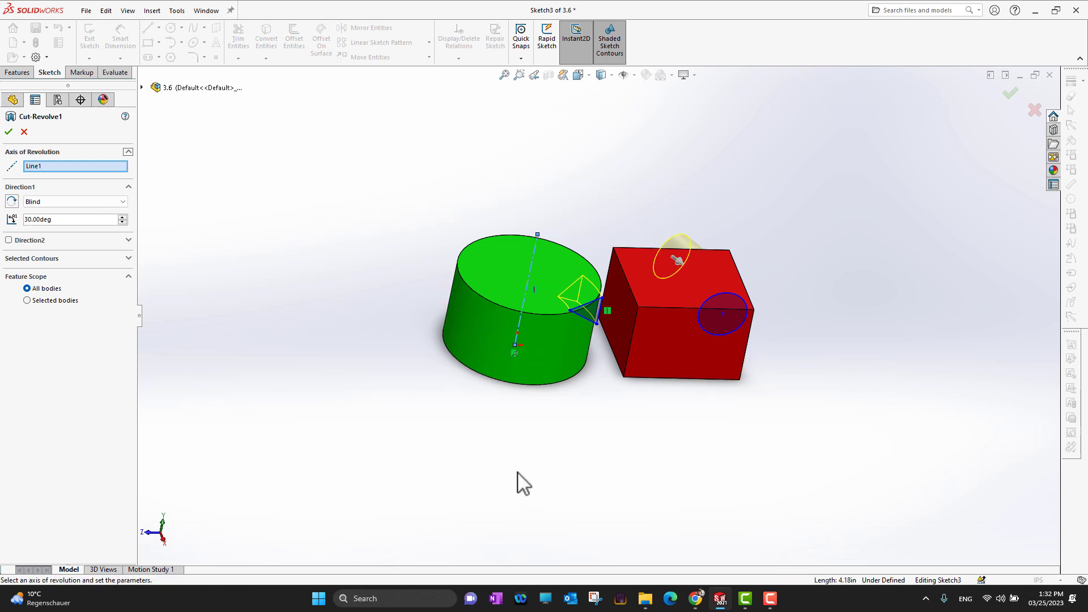
Reverse the revolved cut's direction, set its angle to 40°, and accept the feature.
middle_drag(769, 518, 668, 527)
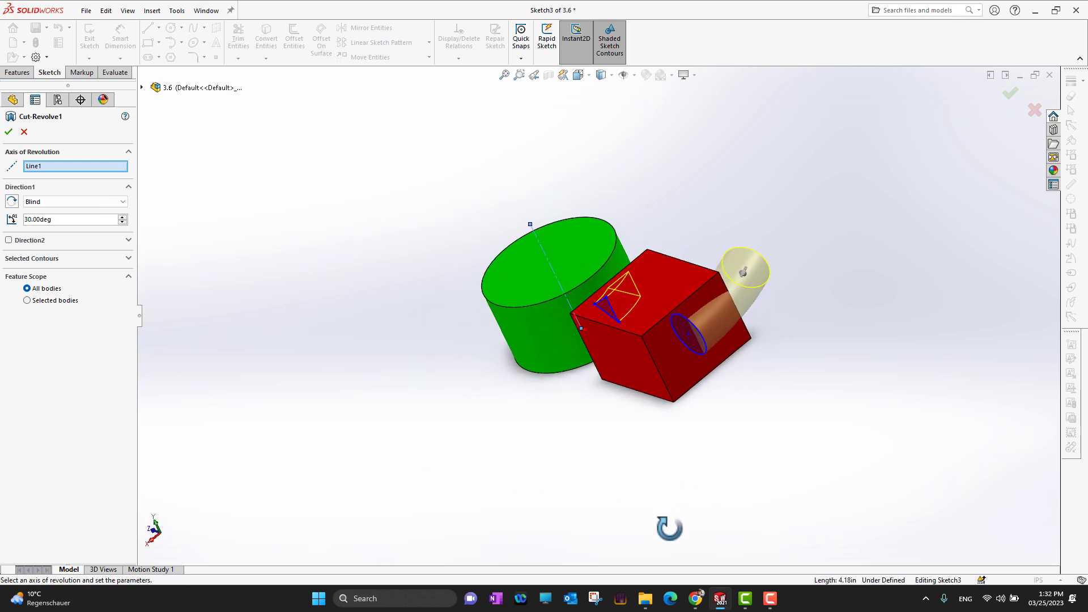
middle_drag(518, 474, 597, 496)
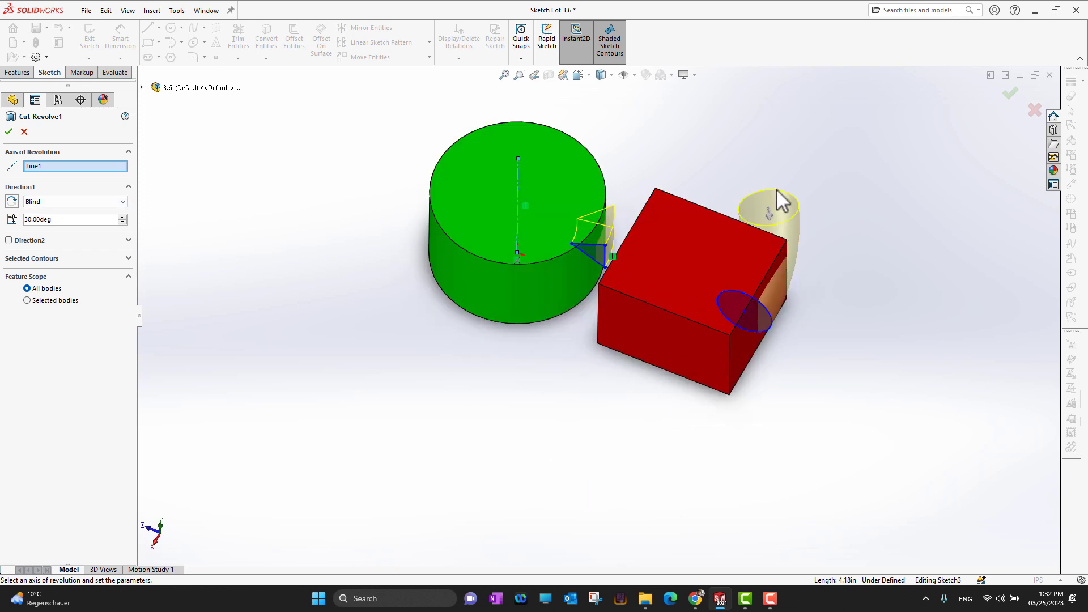
click(13, 203)
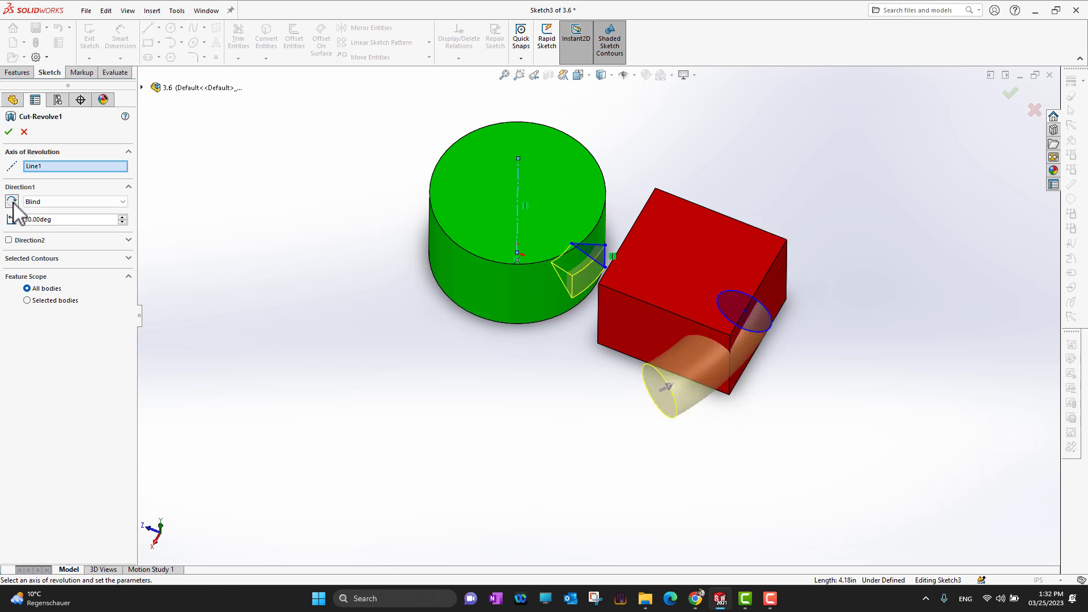
click(69, 222)
text(40)
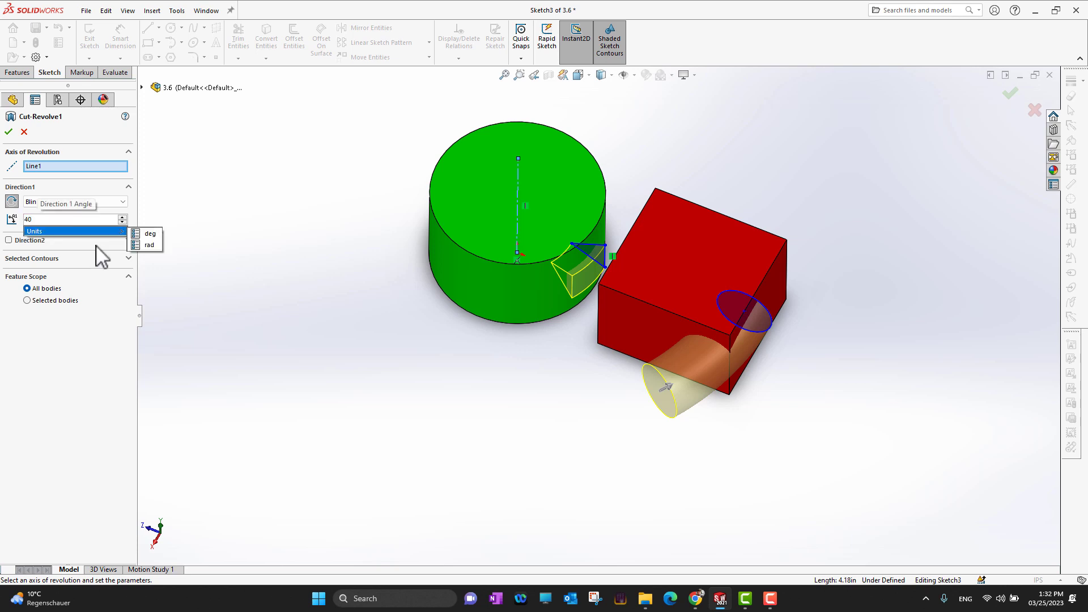
key(Return)
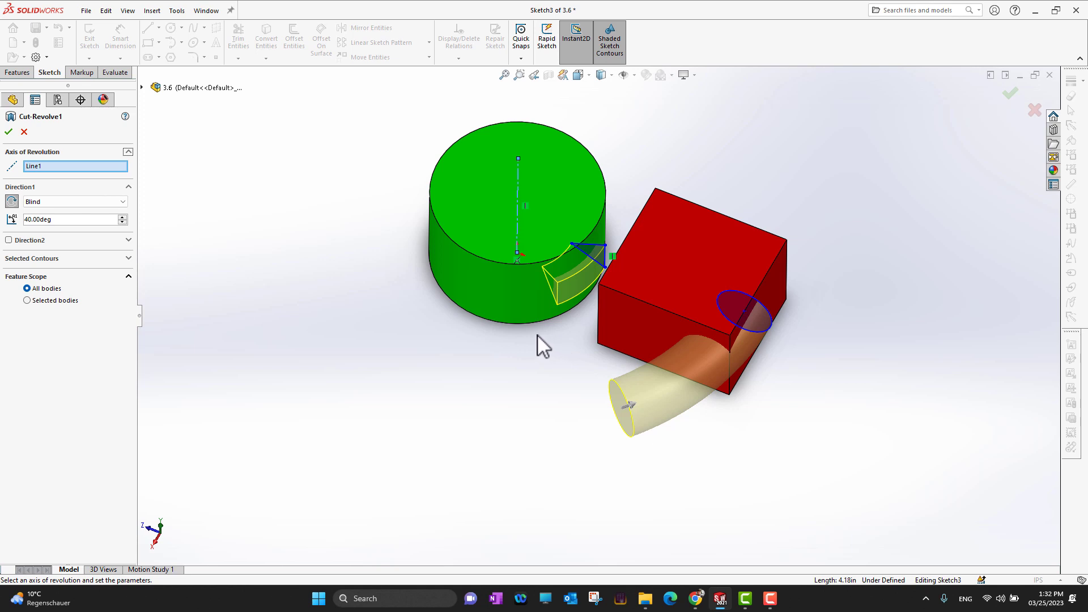
click(7, 134)
middle_drag(626, 500, 661, 359)
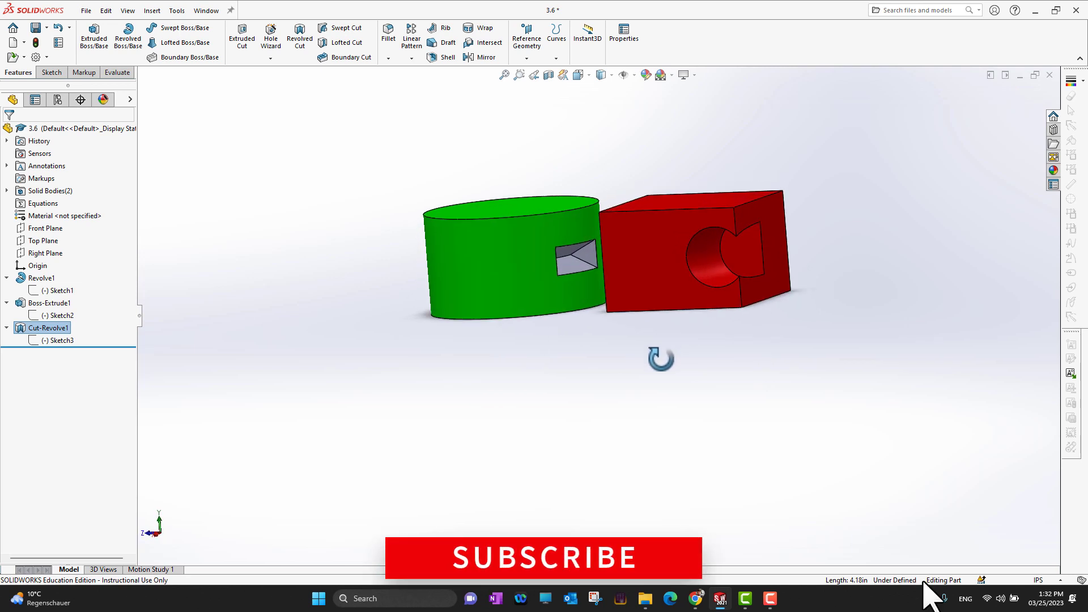
scroll(545, 338, down, 5)
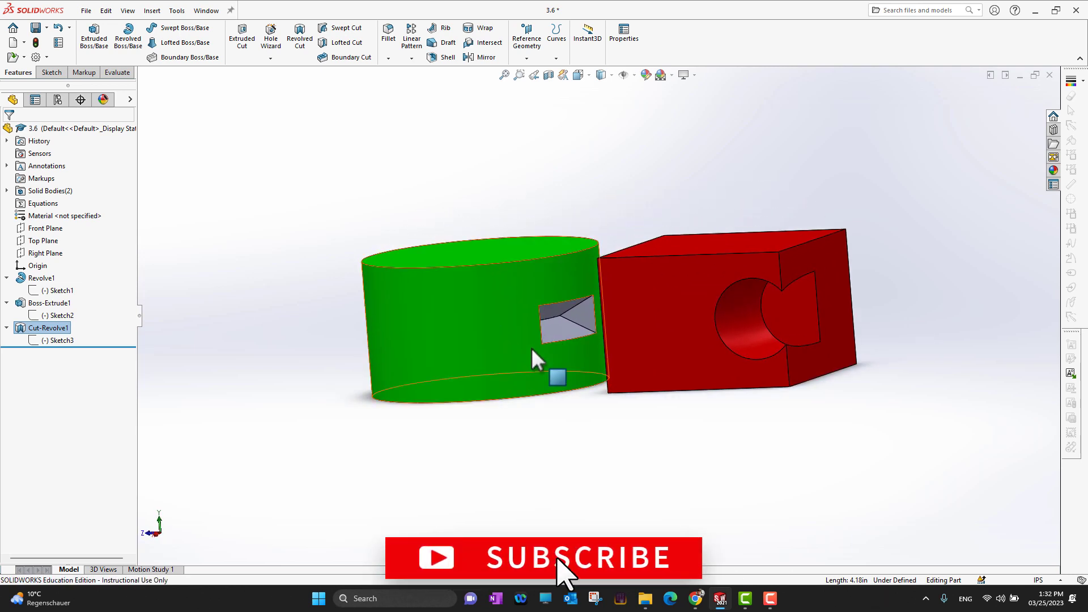
middle_drag(614, 468, 586, 474)
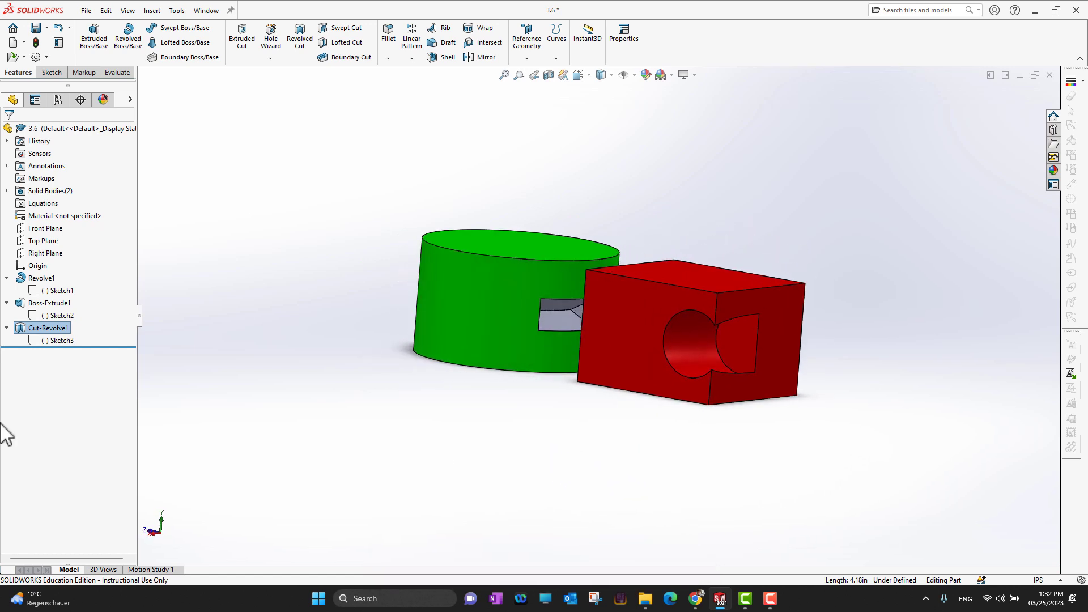
Reopen the revolved cut through the cylinder and block for editing.
click(34, 338)
click(67, 290)
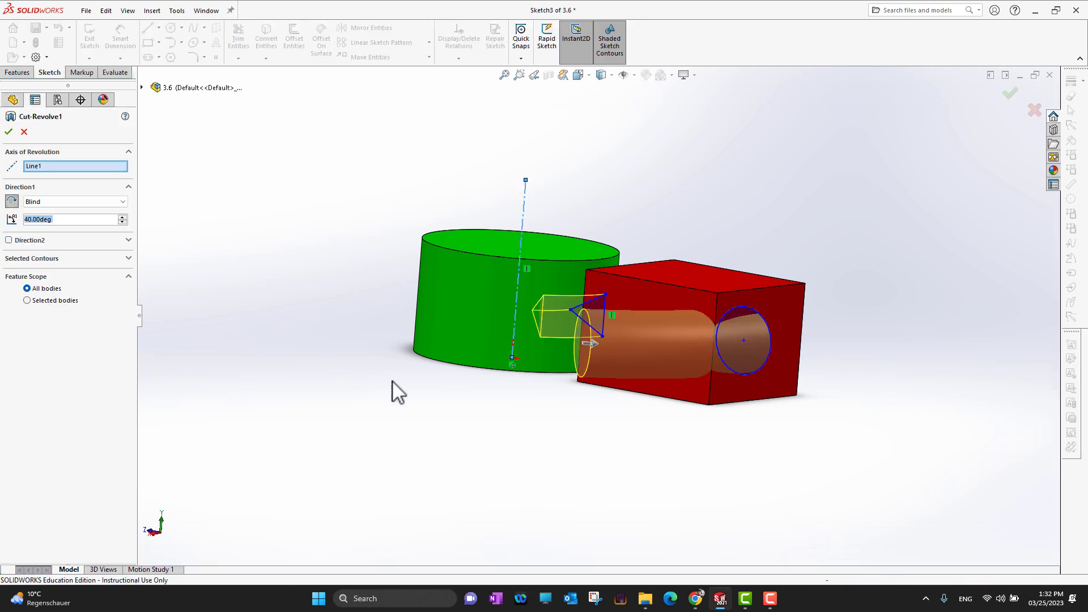
middle_drag(393, 389, 367, 483)
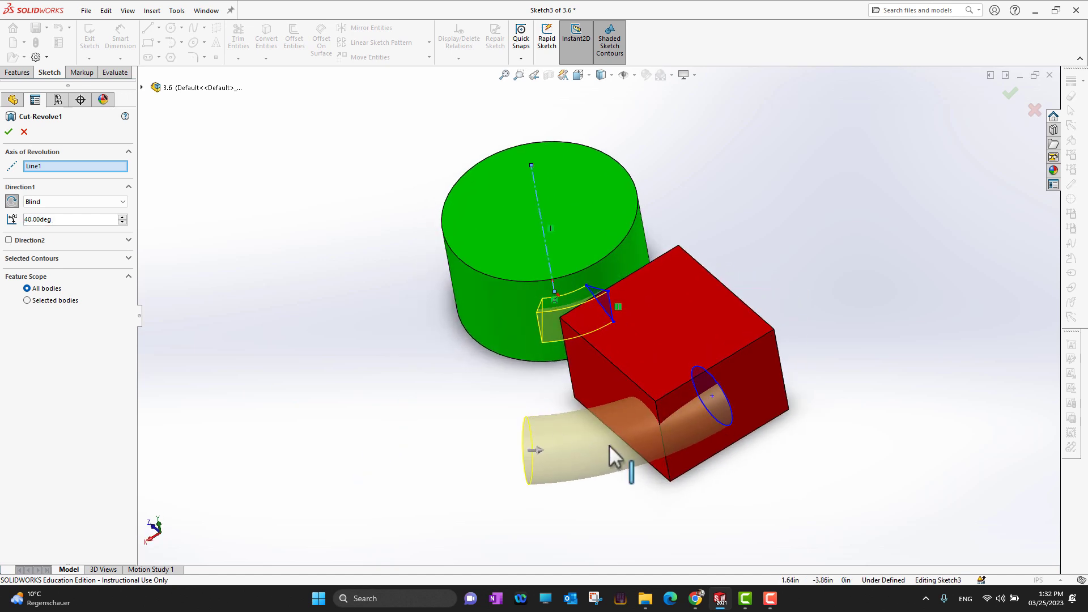